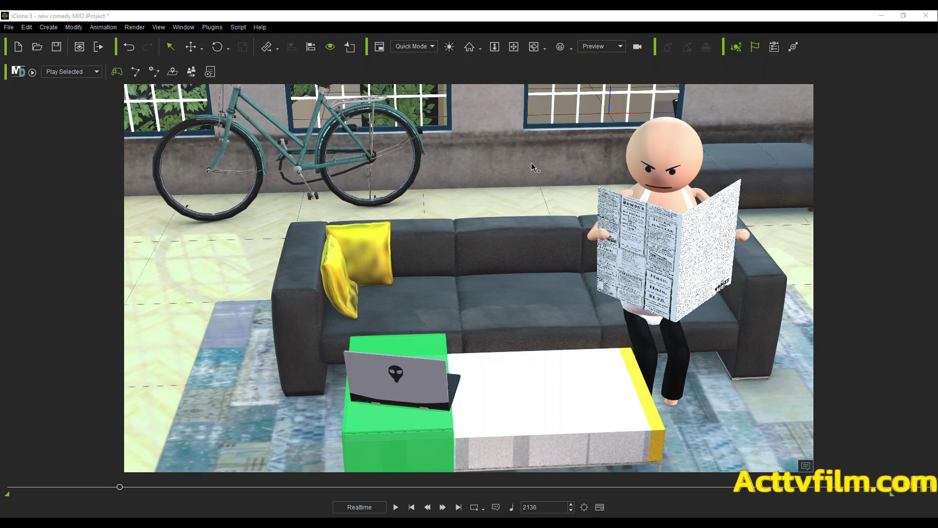
Examine the newspaper-reading character and the sofa area from several camera angles and distances
{"action": "left_click", "coordinate": [513, 47]}
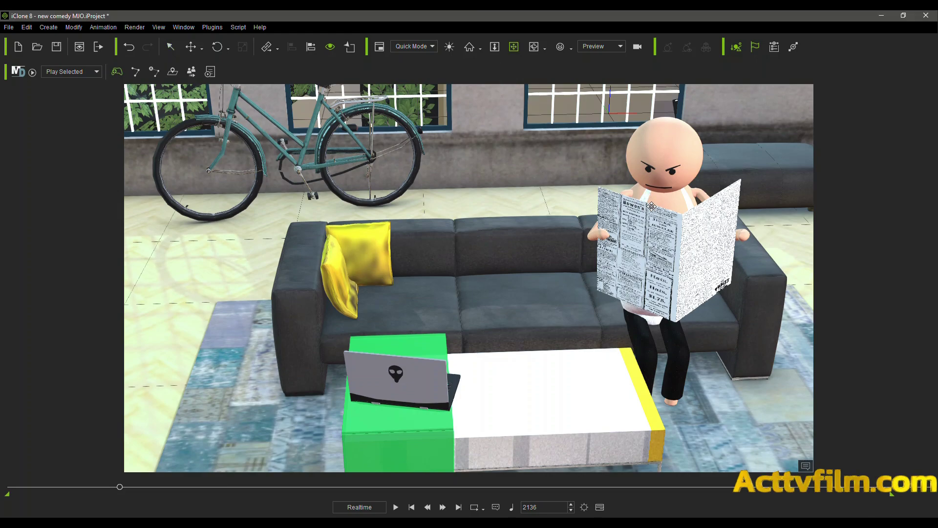
{"action": "left_click_drag", "start_coordinate": [651, 207], "coordinate": [519, 233]}
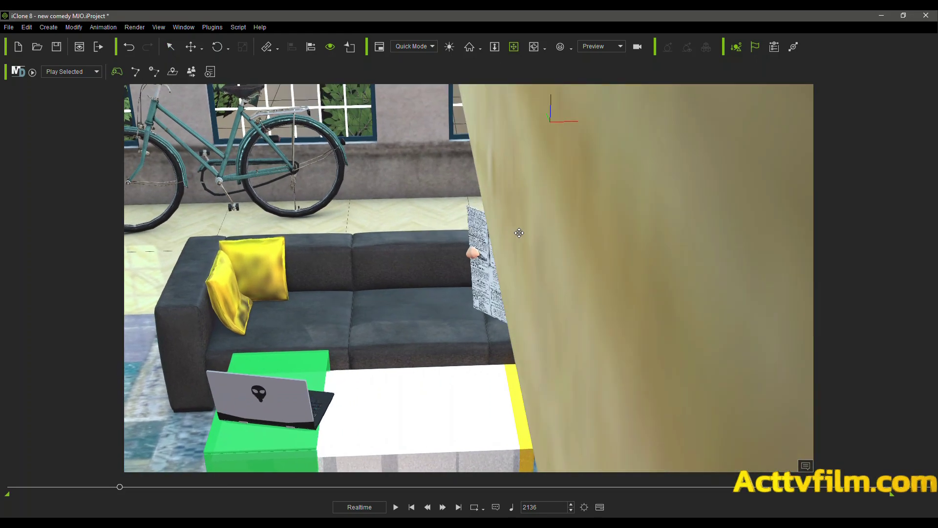
{"action": "right_click_drag", "start_coordinate": [525, 232], "coordinate": [621, 222]}
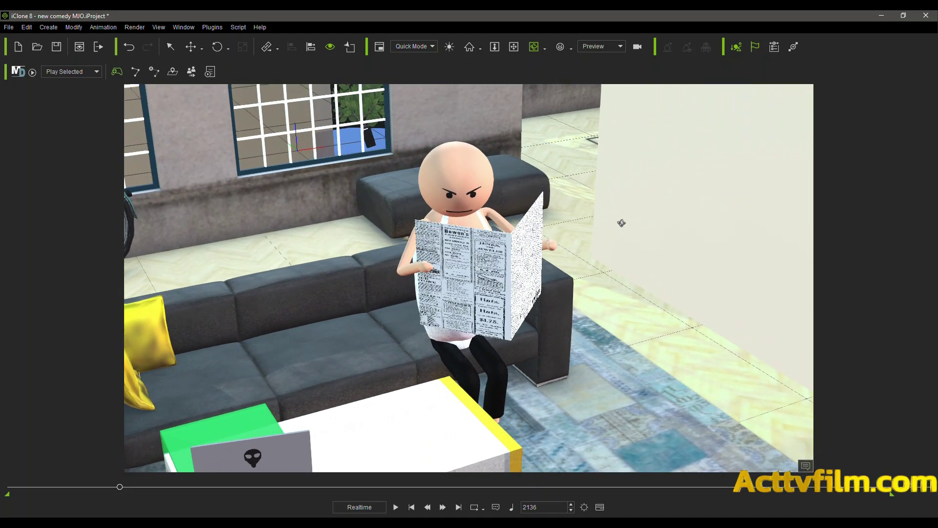
{"action": "left_click_drag", "start_coordinate": [621, 223], "coordinate": [494, 227]}
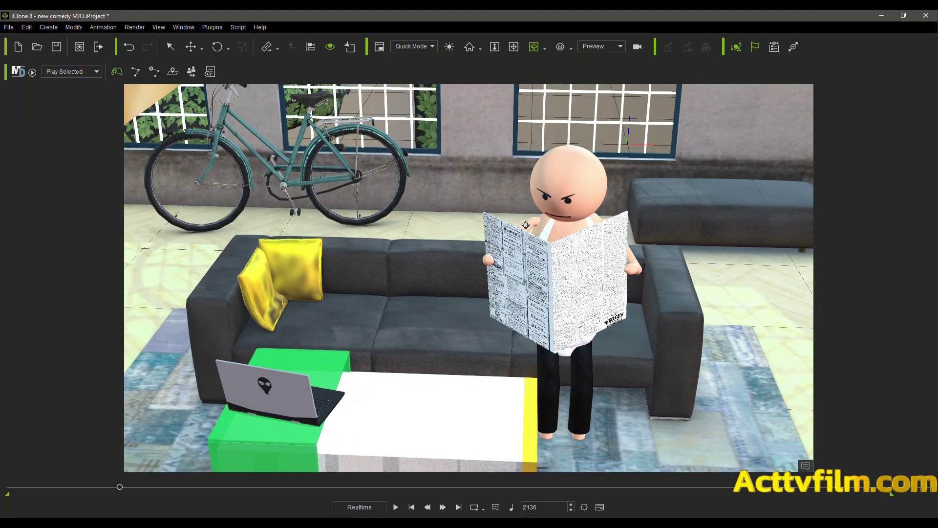
{"action": "scroll", "coordinate": [475, 195], "scroll_direction": "up", "scroll_amount": 6}
{"action": "scroll", "coordinate": [469, 195], "scroll_direction": "down", "scroll_amount": 4}
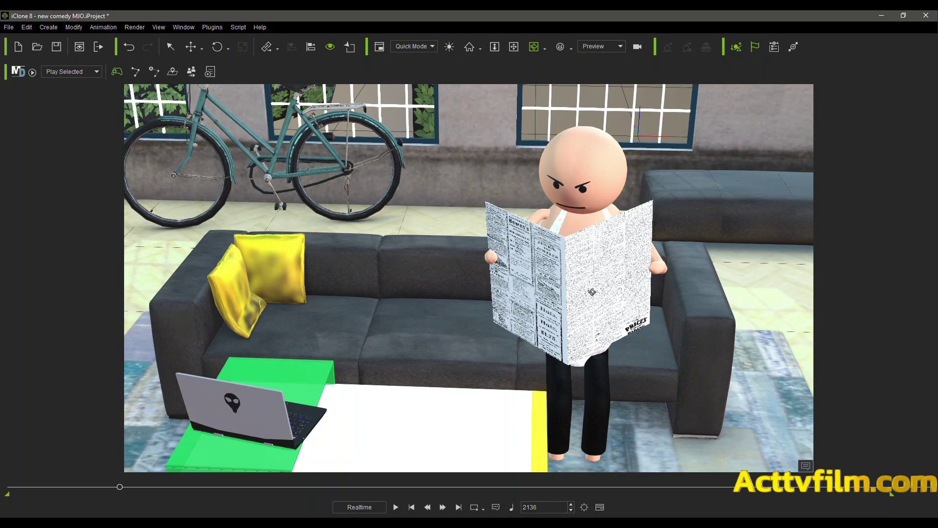
{"action": "left_click_drag", "start_coordinate": [481, 317], "coordinate": [679, 329]}
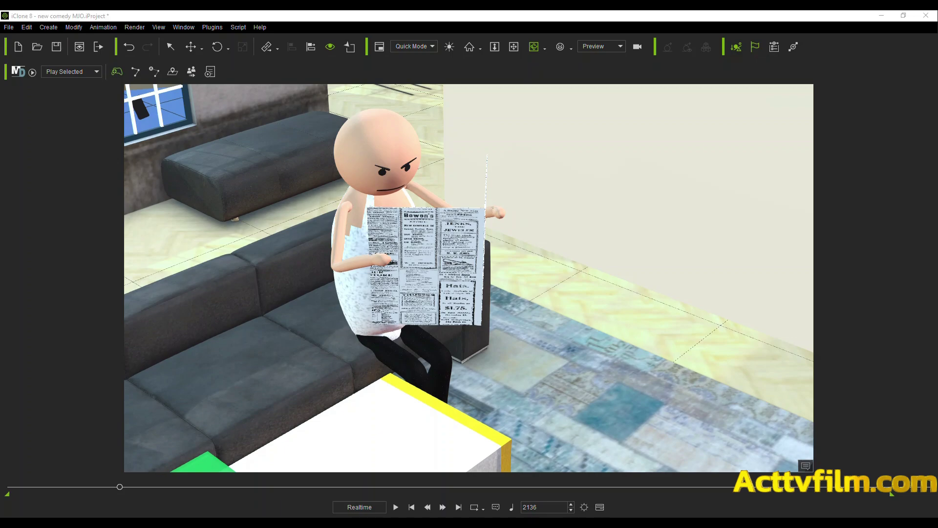
Return to the project's first frame and inspect the seated character and room from above, close up and from the front
{"action": "key", "text": "Home"}
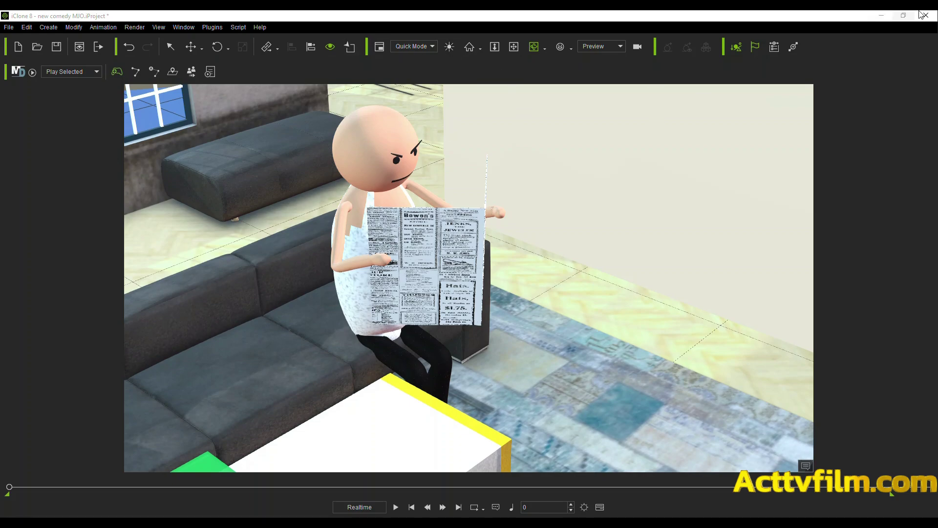
{"action": "left_click_drag", "start_coordinate": [937, 18], "coordinate": [919, 68]}
{"action": "mouse_move", "coordinate": [937, 83]}
{"action": "left_mouse_down"}
{"action": "mouse_move", "coordinate": [789, 145]}
{"action": "mouse_move", "coordinate": [571, 90]}
{"action": "mouse_move", "coordinate": [489, 83]}
{"action": "mouse_move", "coordinate": [928, 81]}
{"action": "left_mouse_up"}
{"action": "scroll", "coordinate": [567, 221], "scroll_direction": "down", "scroll_amount": 4}
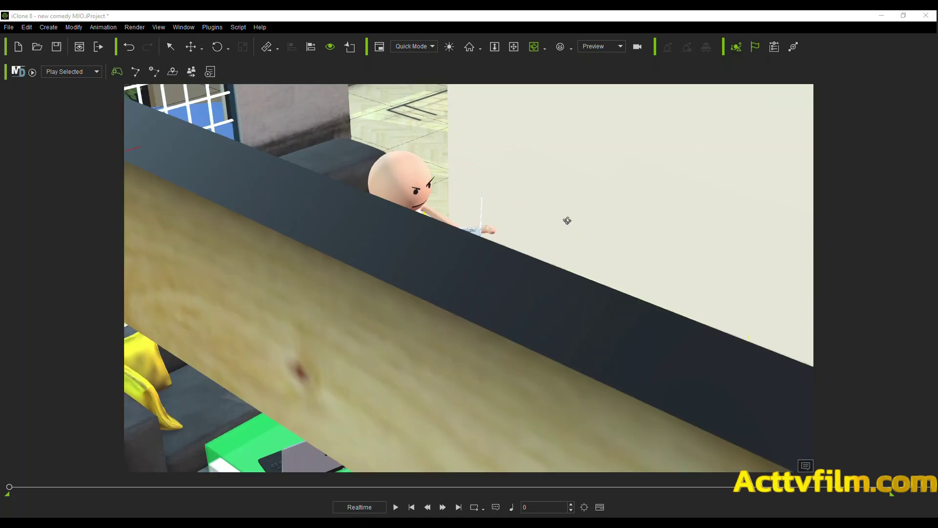
{"action": "scroll", "coordinate": [567, 221], "scroll_direction": "down", "scroll_amount": 10}
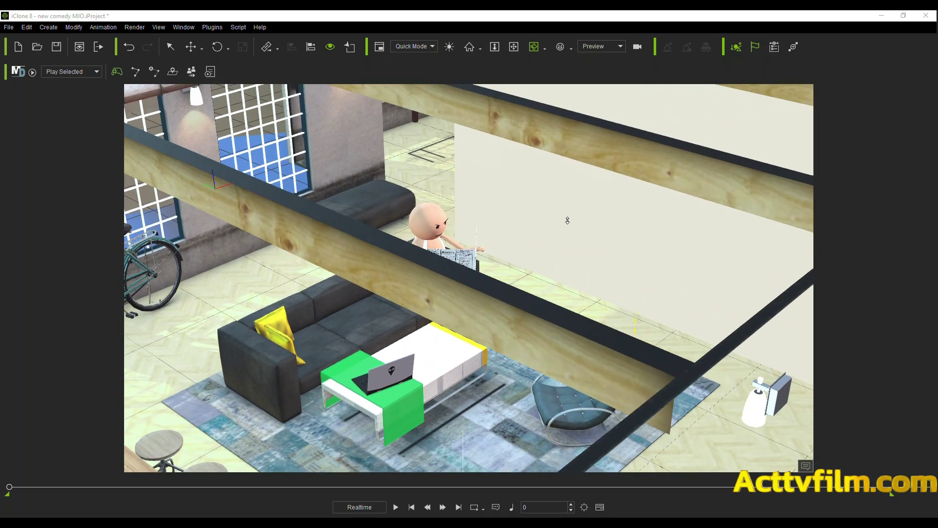
{"action": "scroll", "coordinate": [567, 220], "scroll_direction": "up", "scroll_amount": 10}
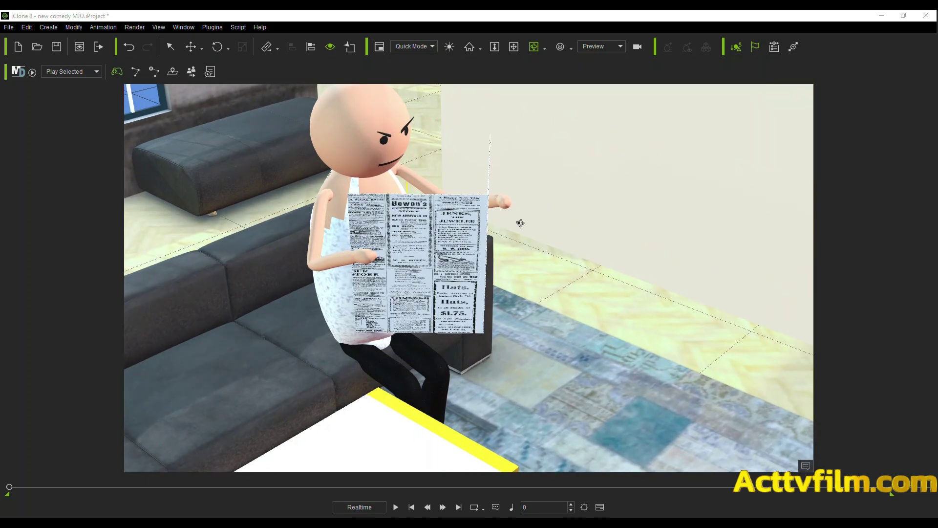
{"action": "scroll", "coordinate": [627, 205], "scroll_direction": "up", "scroll_amount": 3}
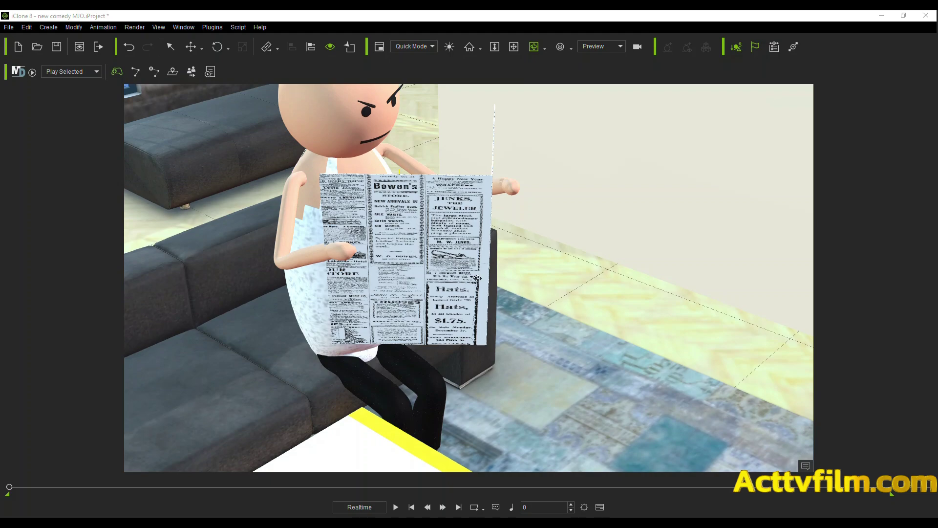
{"action": "left_click", "coordinate": [560, 183]}
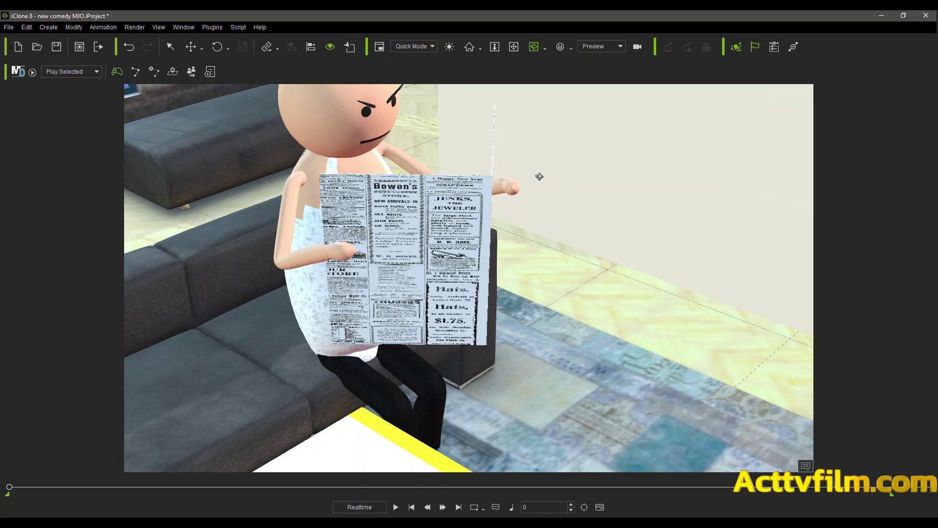
{"action": "left_click_drag", "start_coordinate": [540, 176], "coordinate": [382, 131]}
{"action": "scroll", "coordinate": [607, 203], "scroll_direction": "down", "scroll_amount": 1}
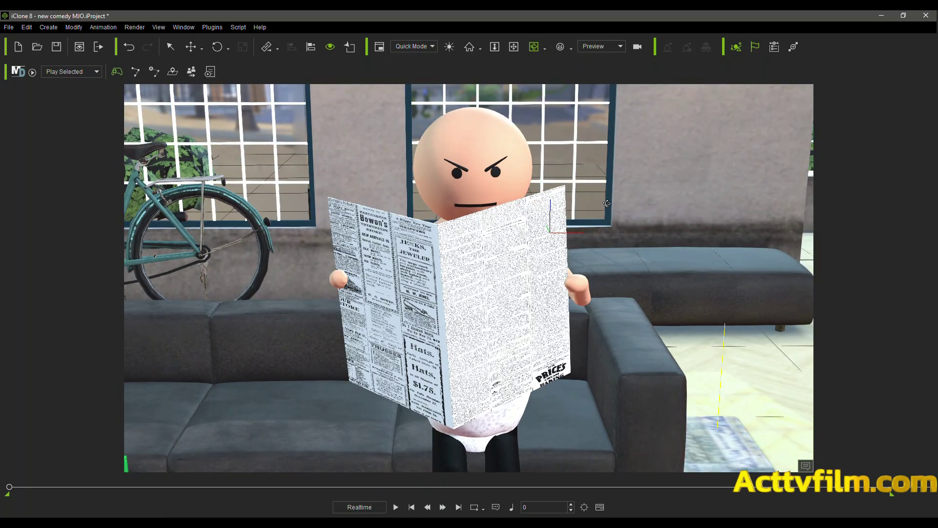
{"action": "right_click_drag", "start_coordinate": [606, 203], "coordinate": [928, 157]}
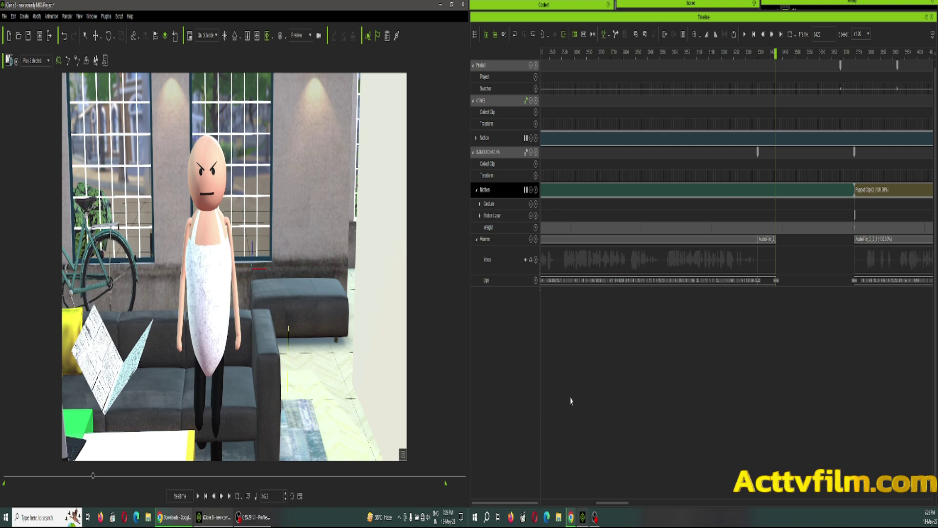
Check the gap between the standing character's two voice clips and add a Transform key where the first clip ends
{"action": "left_click", "coordinate": [775, 53]}
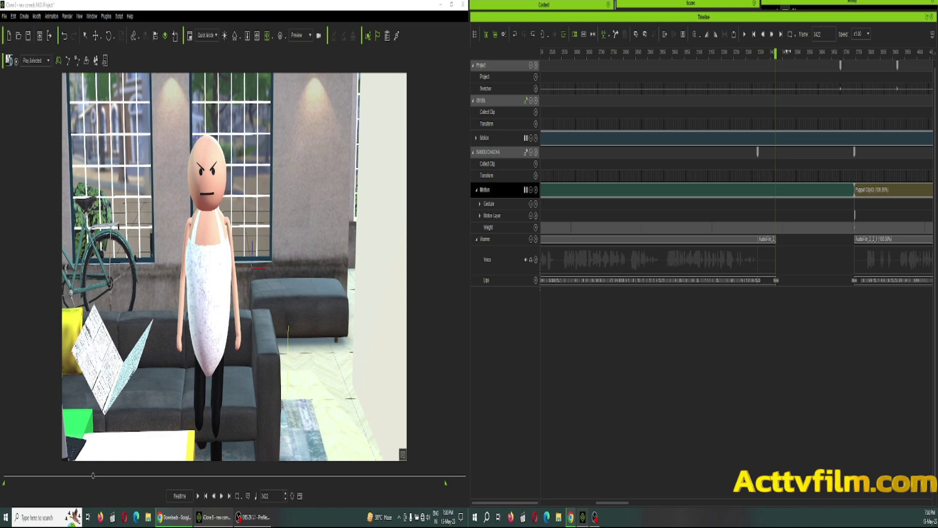
{"action": "left_click", "coordinate": [820, 53]}
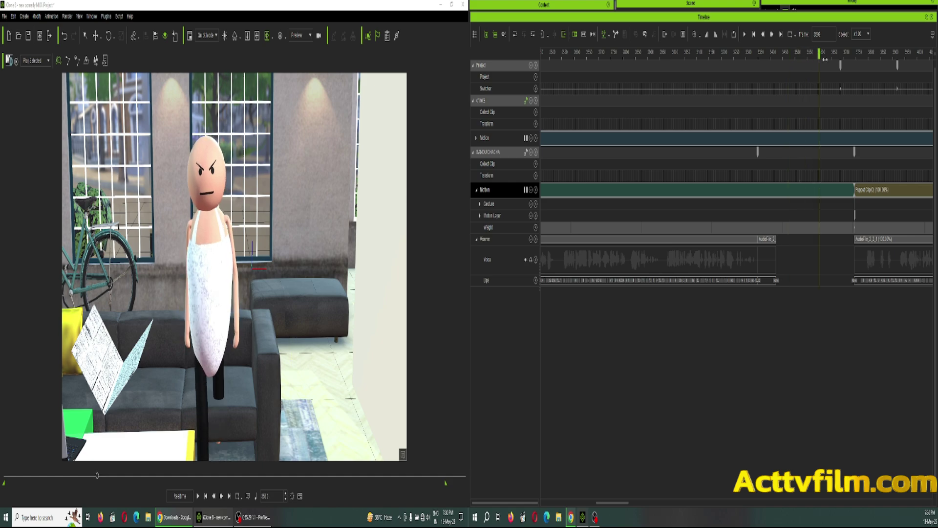
{"action": "left_click_drag", "start_coordinate": [829, 60], "coordinate": [854, 66]}
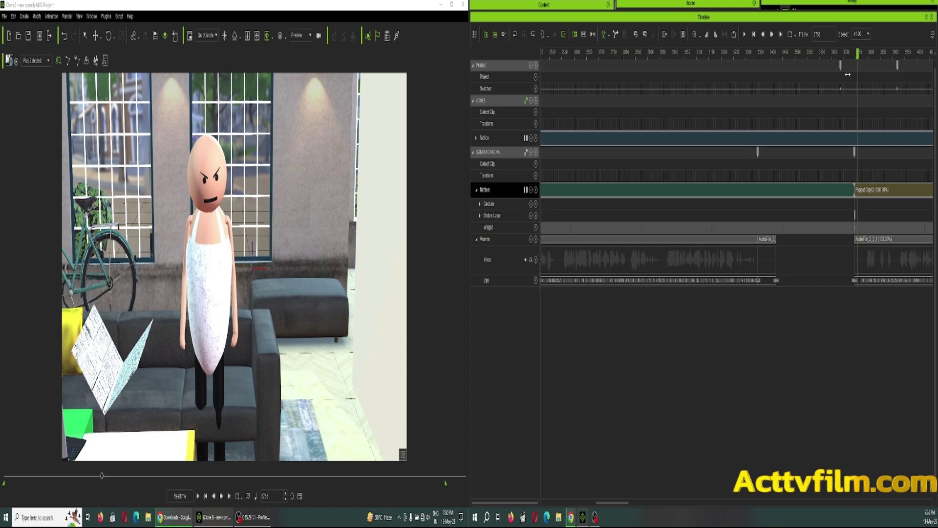
{"action": "double_click", "coordinate": [777, 177]}
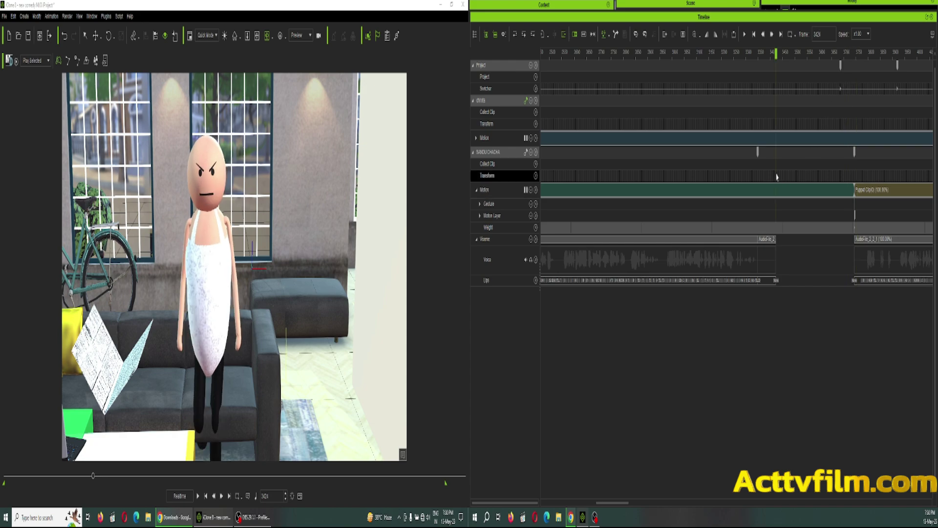
{"action": "double_click", "coordinate": [778, 177]}
Move the standing character forward along the Y axis, toward the camera, at a frame shortly after the first new Transform key
{"action": "scroll", "coordinate": [217, 419], "scroll_direction": "down", "scroll_amount": 2}
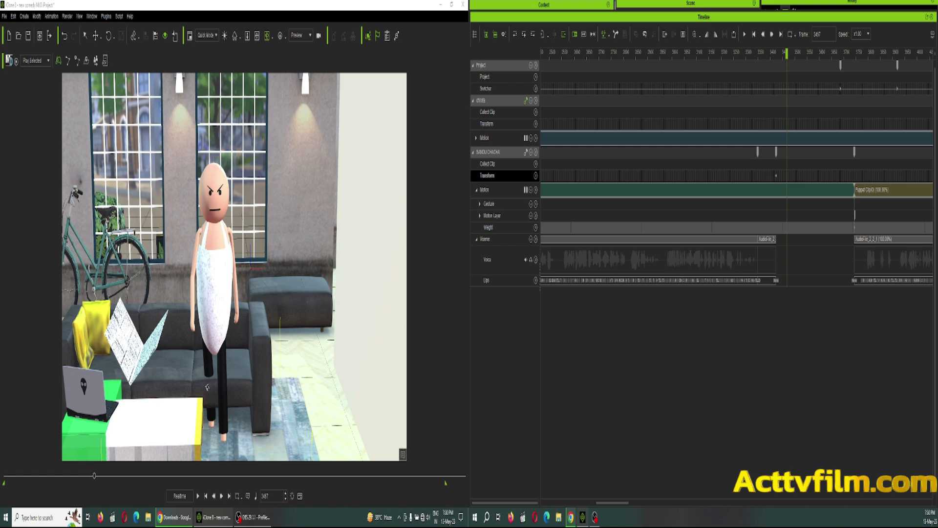
{"action": "left_click", "coordinate": [224, 410]}
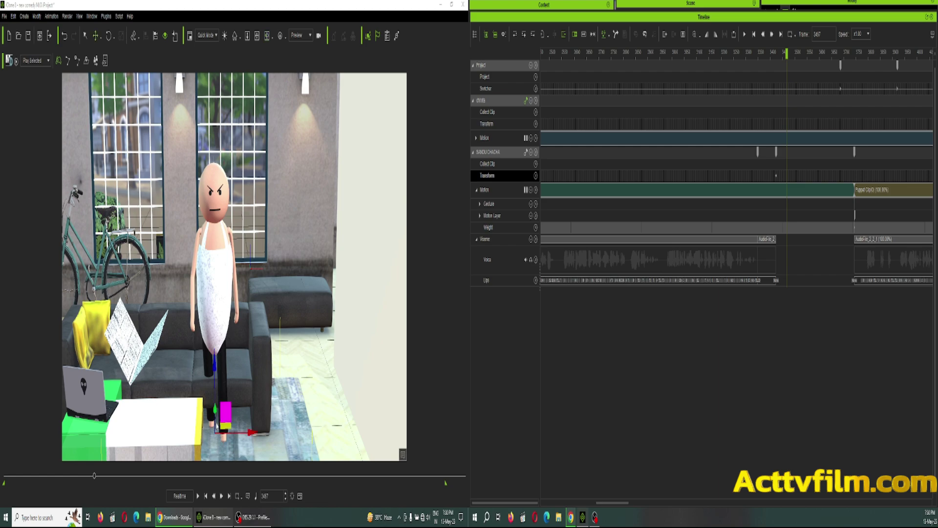
{"action": "left_click_drag", "start_coordinate": [215, 408], "coordinate": [215, 423]}
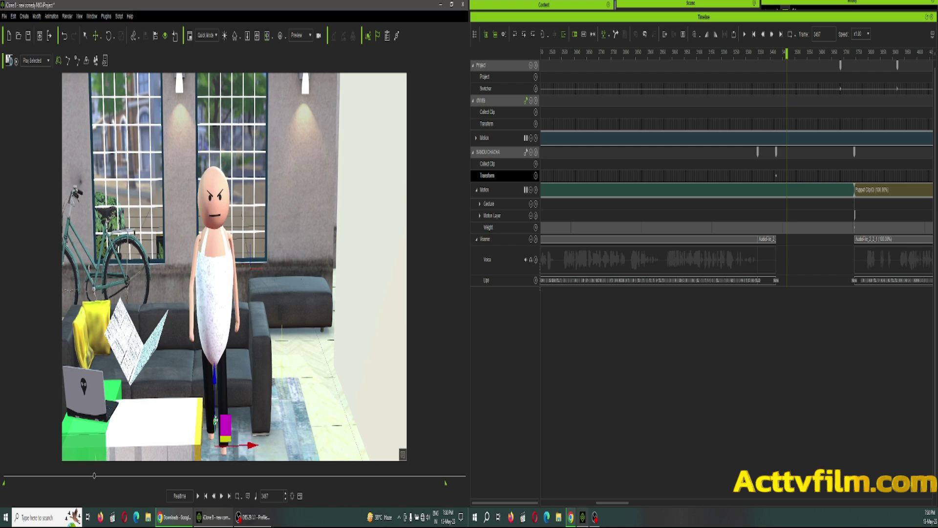
{"action": "left_click", "coordinate": [799, 57]}
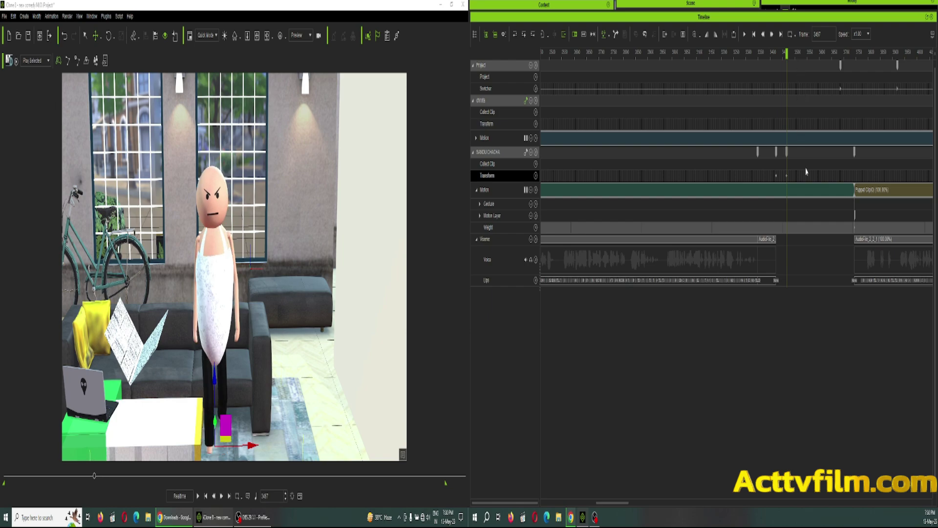
Look through the later clips on the timeline and find the character's two new Transform keys again
{"action": "scroll", "coordinate": [808, 192], "scroll_direction": "up", "scroll_amount": 5}
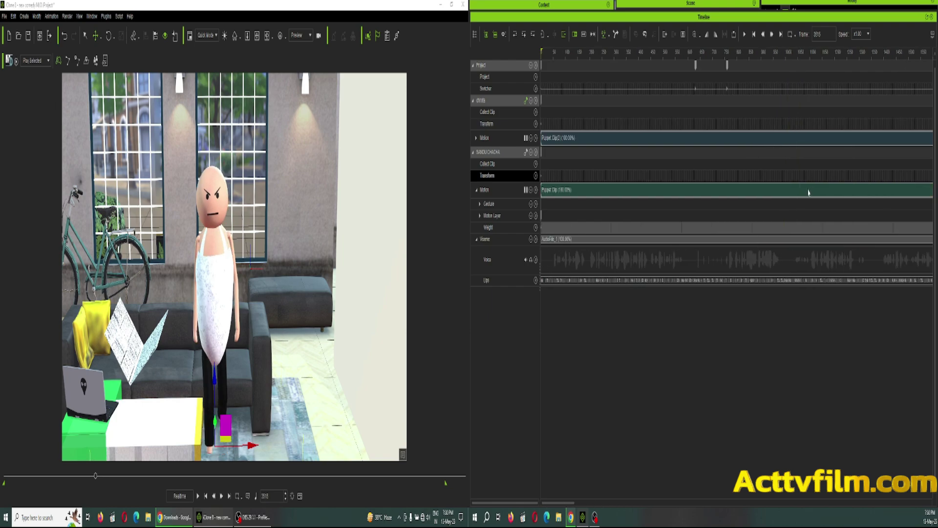
{"action": "scroll", "coordinate": [809, 192], "scroll_direction": "right", "scroll_amount": 10}
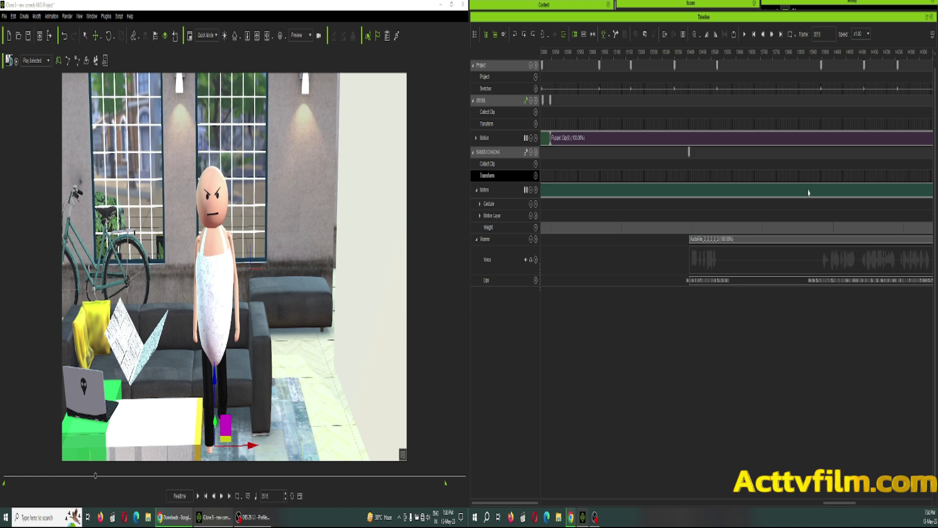
{"action": "scroll", "coordinate": [808, 192], "scroll_direction": "left", "scroll_amount": 5}
{"action": "scroll", "coordinate": [808, 192], "scroll_direction": "right", "scroll_amount": 5}
{"action": "left_click_drag", "start_coordinate": [839, 504], "coordinate": [905, 466]}
{"action": "scroll", "coordinate": [714, 467], "scroll_direction": "left", "scroll_amount": 15}
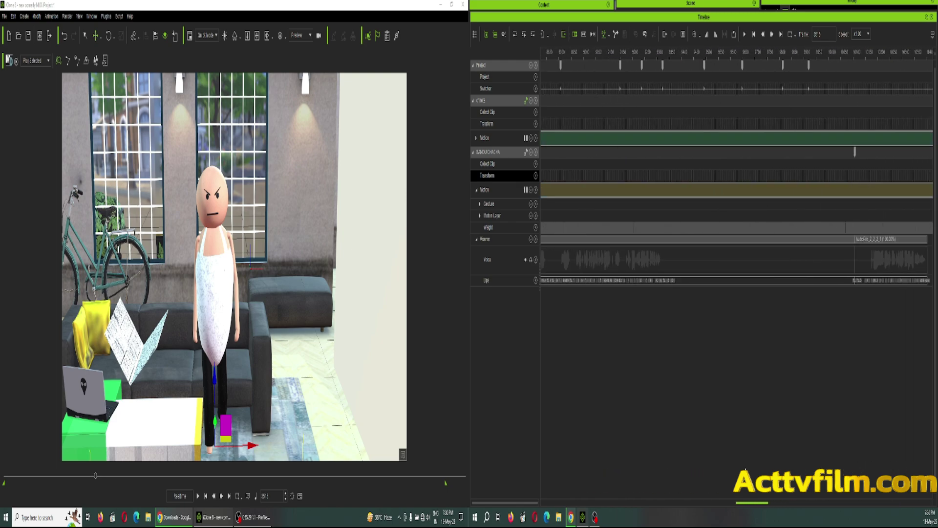
{"action": "scroll", "coordinate": [715, 467], "scroll_direction": "left", "scroll_amount": 5}
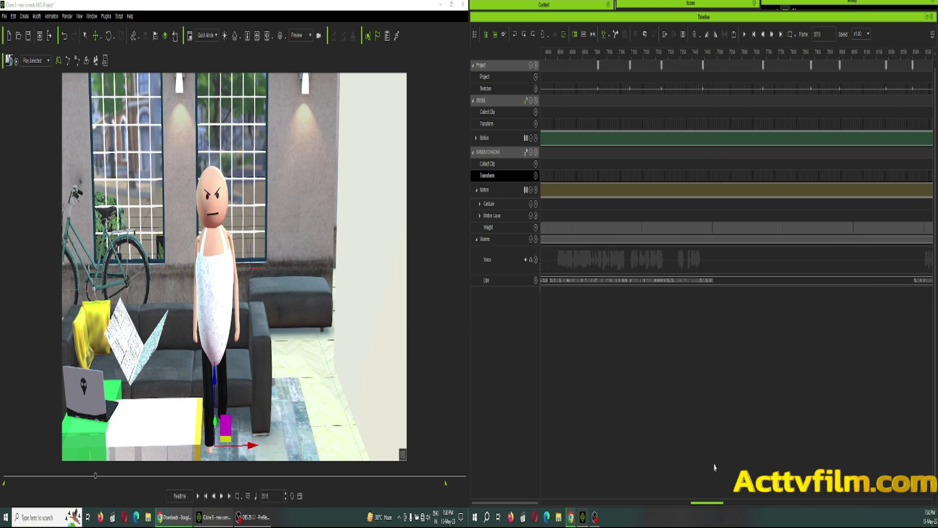
{"action": "scroll", "coordinate": [628, 447], "scroll_direction": "left", "scroll_amount": 3}
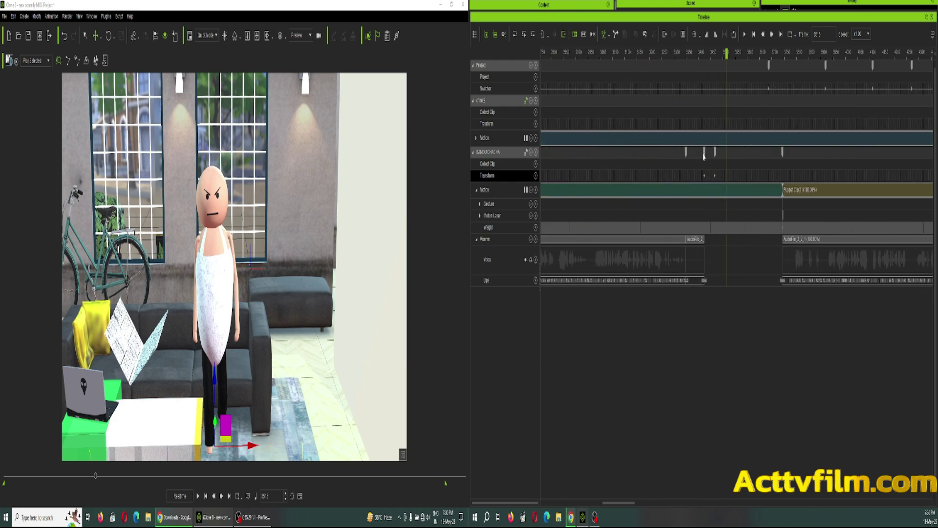
Rotate the character about the vertical axis to face away from the camera, at a frame shortly after the second new Transform key
{"action": "left_click", "coordinate": [704, 156]}
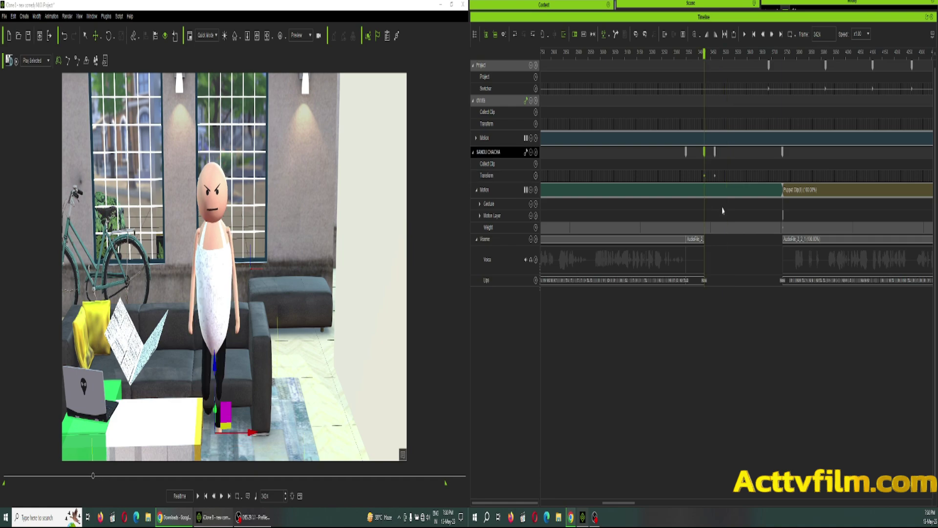
{"action": "scroll", "coordinate": [727, 208], "scroll_direction": "up", "scroll_amount": 1}
{"action": "scroll", "coordinate": [727, 207], "scroll_direction": "up", "scroll_amount": 1}
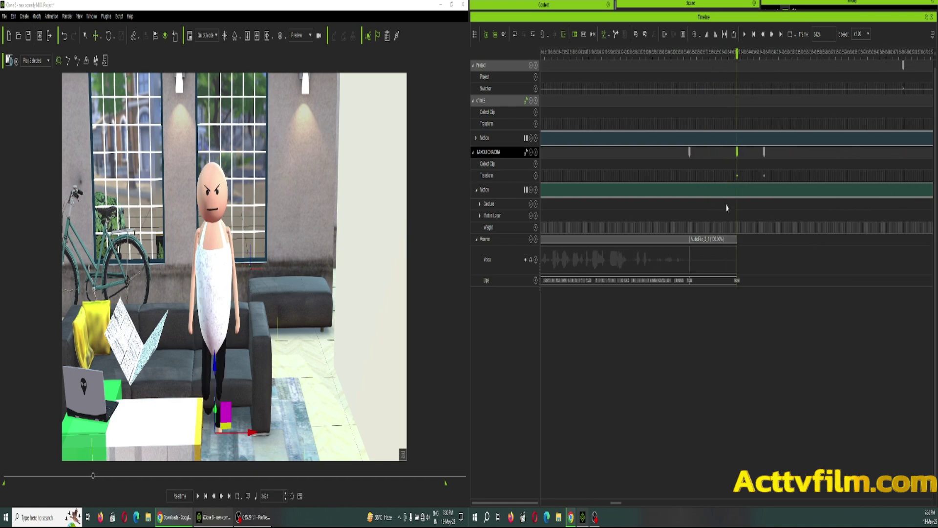
{"action": "scroll", "coordinate": [727, 208], "scroll_direction": "down", "scroll_amount": 1}
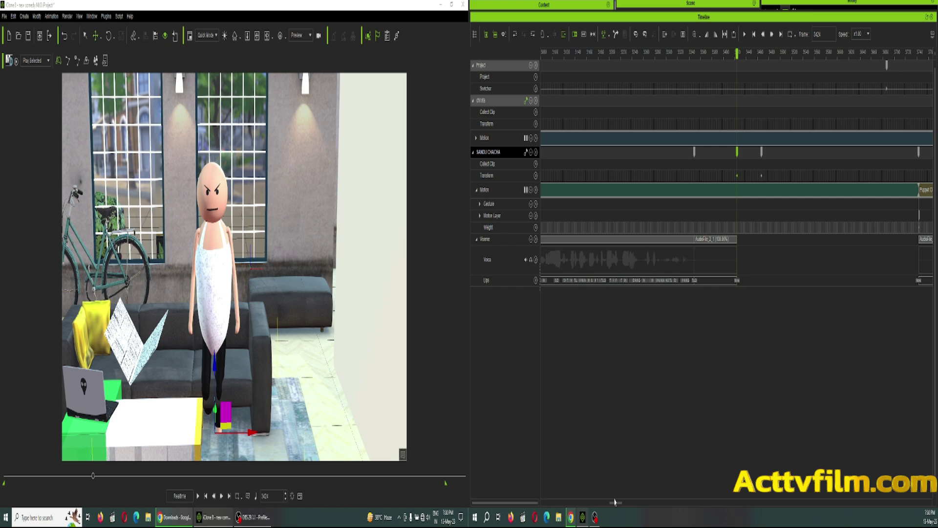
{"action": "left_click_drag", "start_coordinate": [615, 506], "coordinate": [622, 506]}
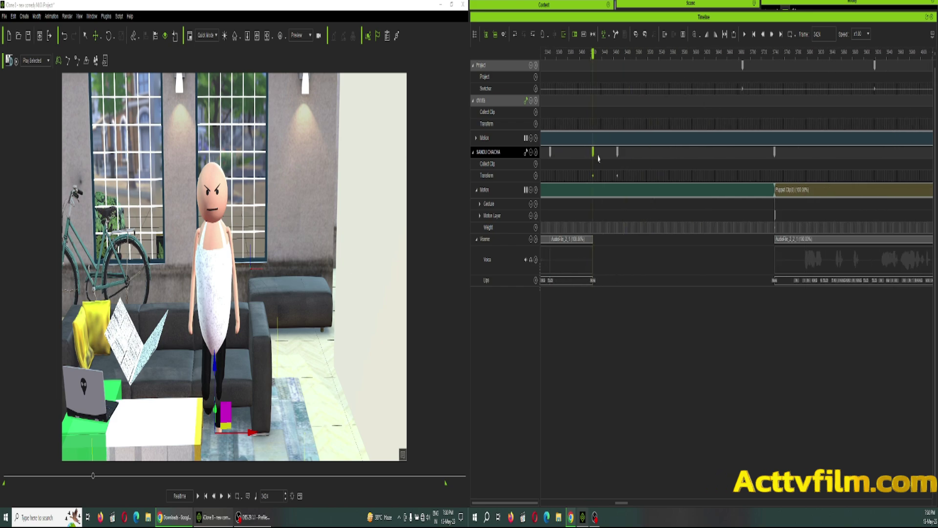
{"action": "left_click", "coordinate": [618, 153]}
{"action": "left_click", "coordinate": [639, 177]}
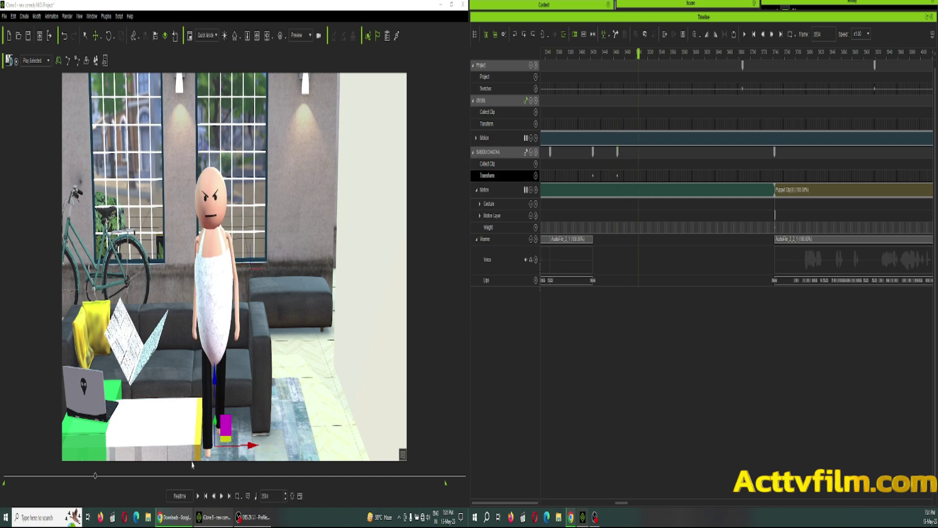
{"action": "key", "text": "e"}
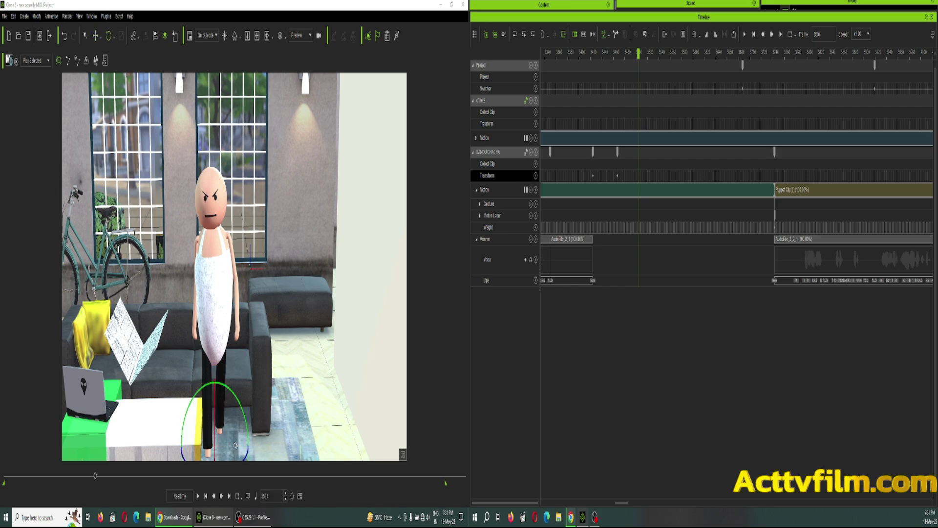
{"action": "left_click_drag", "start_coordinate": [245, 459], "coordinate": [275, 430]}
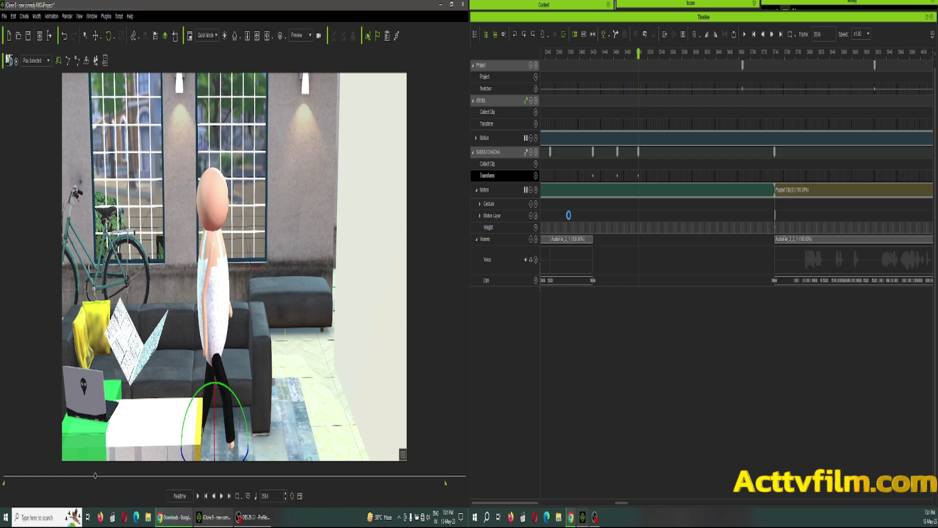
{"action": "left_click", "coordinate": [657, 178]}
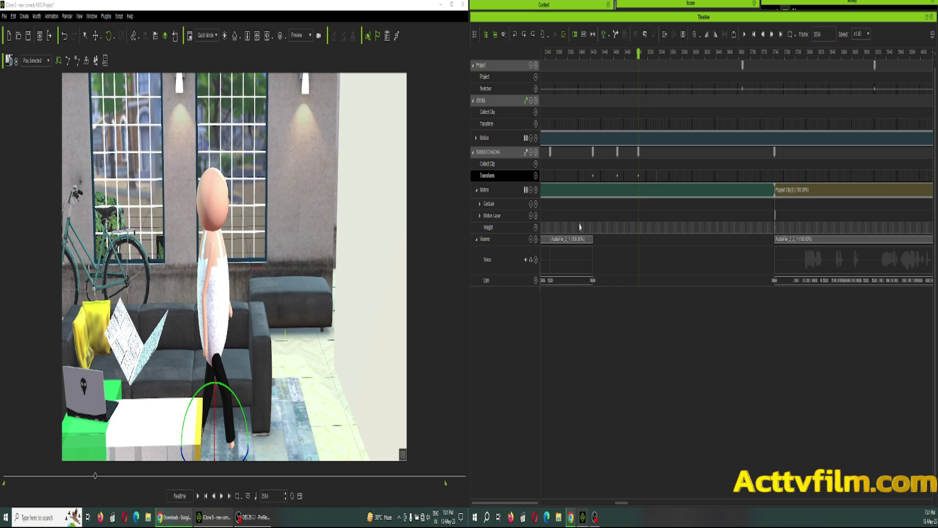
Move the standing character along the X axis past the sofa's end, and rotate it a few frames further on to face along the sofa's side
{"action": "key", "text": "w"}
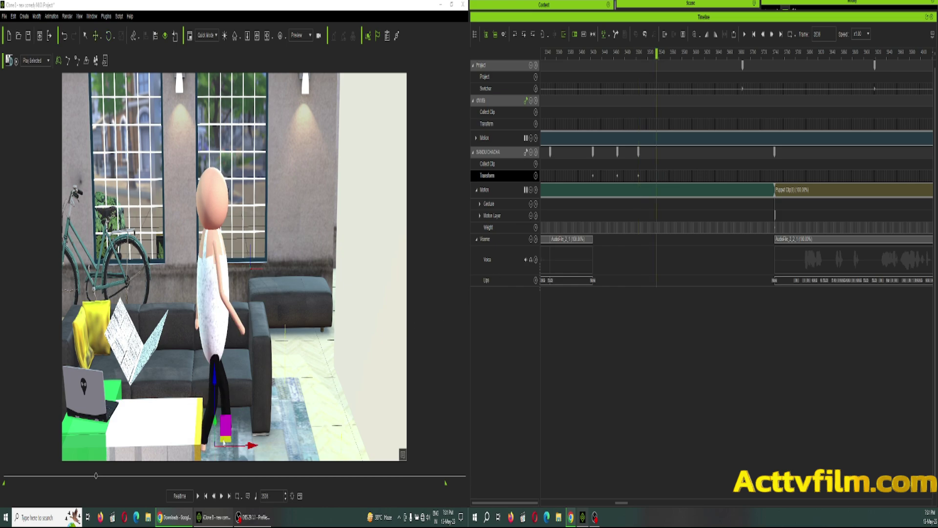
{"action": "left_click_drag", "start_coordinate": [248, 444], "coordinate": [341, 422]}
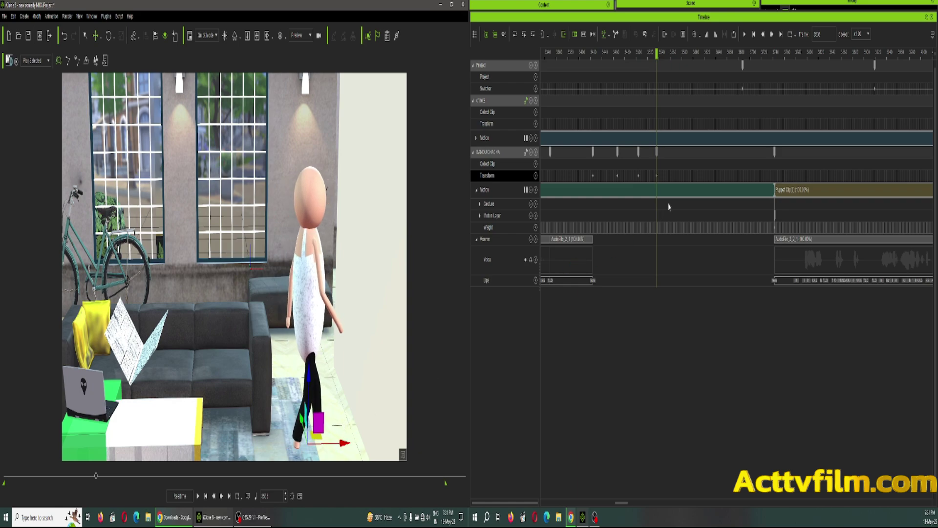
{"action": "left_click", "coordinate": [671, 178]}
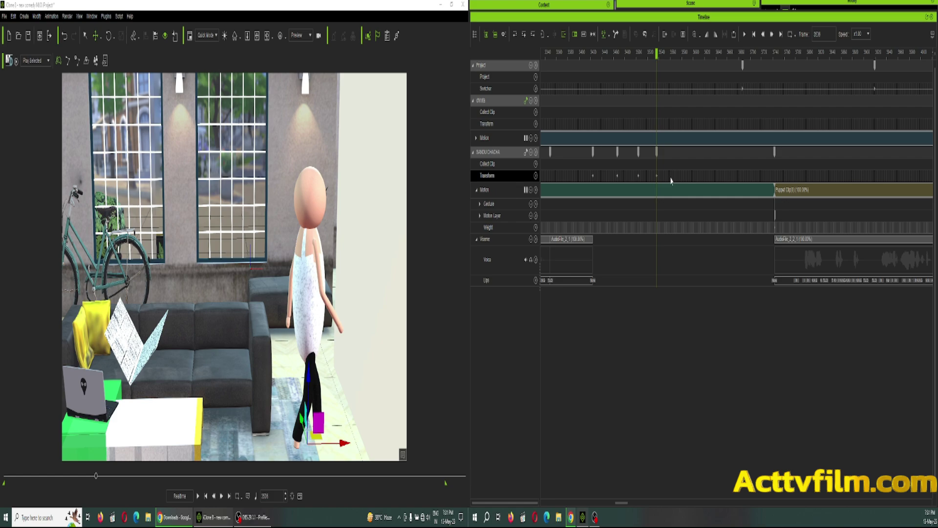
{"action": "left_click", "coordinate": [267, 37]}
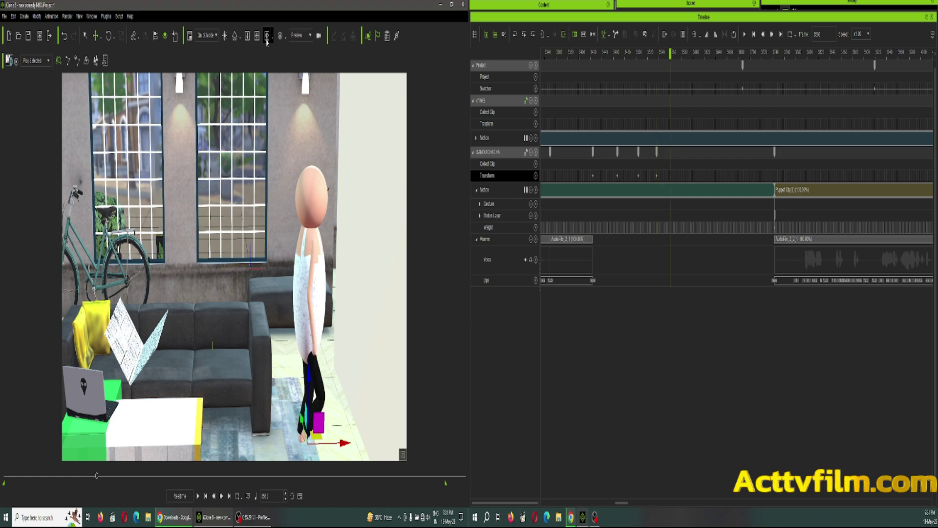
{"action": "left_click_drag", "start_coordinate": [246, 332], "coordinate": [332, 320]}
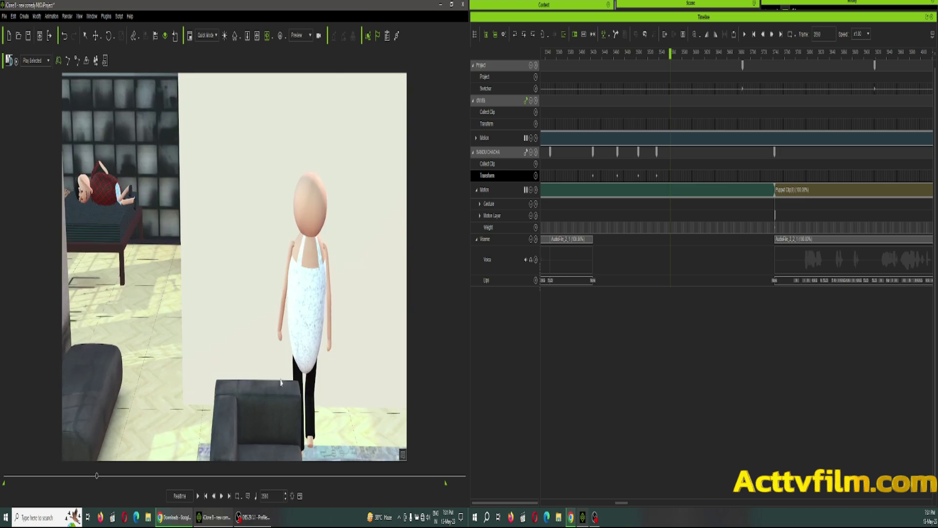
{"action": "key", "text": "e"}
{"action": "right_click_drag", "start_coordinate": [341, 395], "coordinate": [337, 442]}
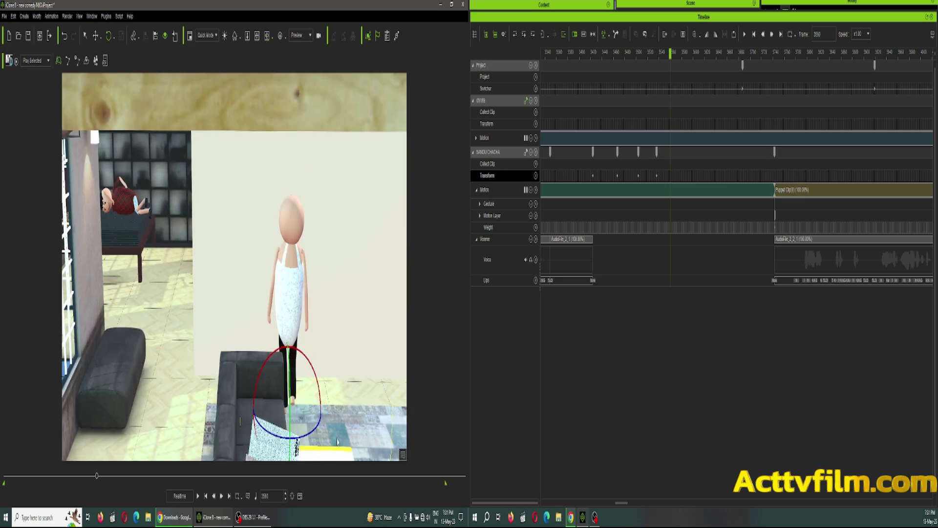
{"action": "left_click_drag", "start_coordinate": [317, 417], "coordinate": [326, 408]}
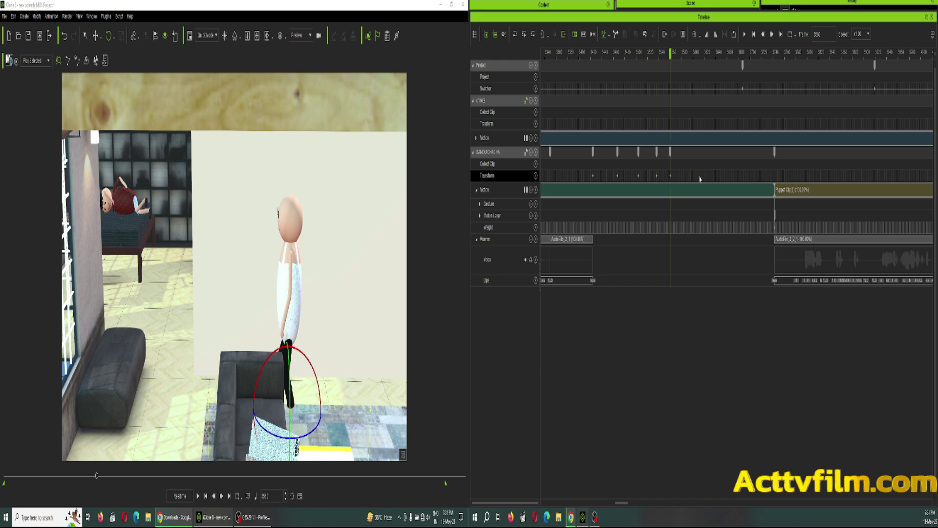
Move the character along the Y axis to beside the black ottoman, and rotate it shortly after to face the bed at the back
{"action": "key", "text": "space"}
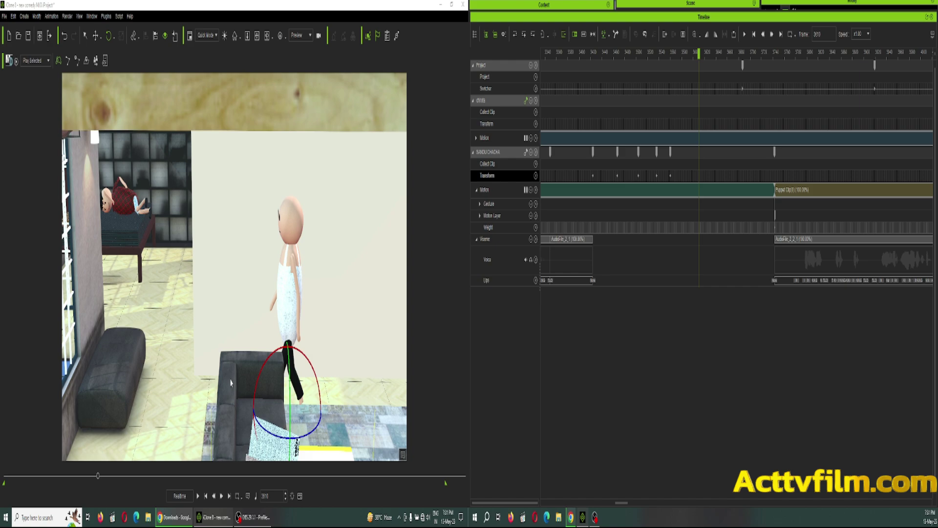
{"action": "key", "text": "w"}
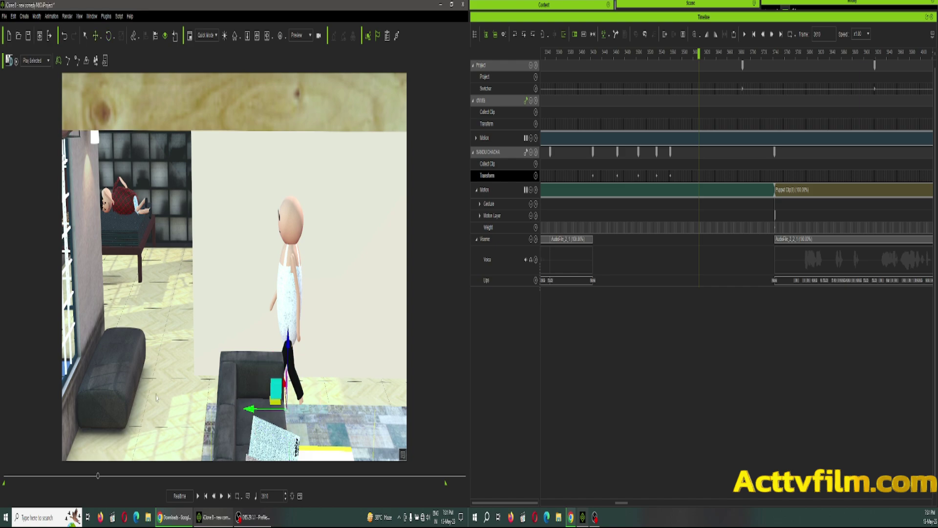
{"action": "left_click_drag", "start_coordinate": [156, 397], "coordinate": [138, 397]}
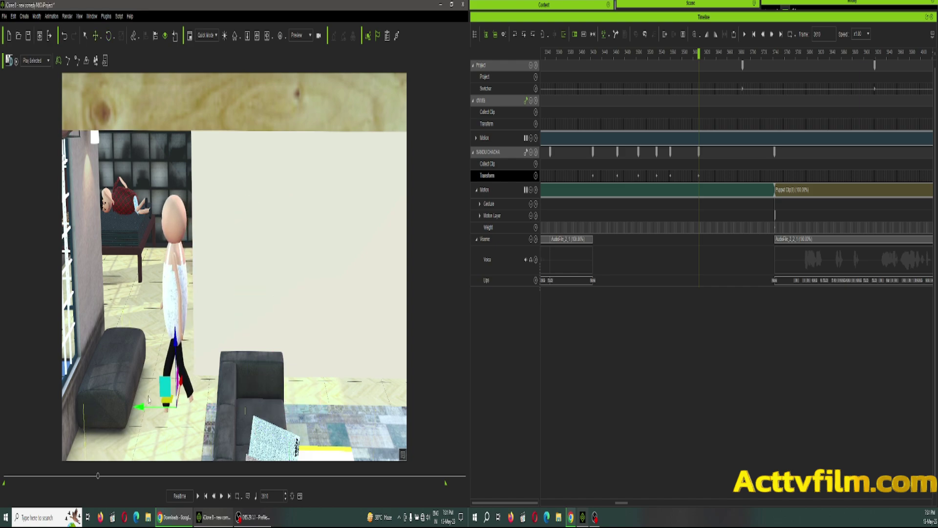
{"action": "left_click", "coordinate": [714, 176]}
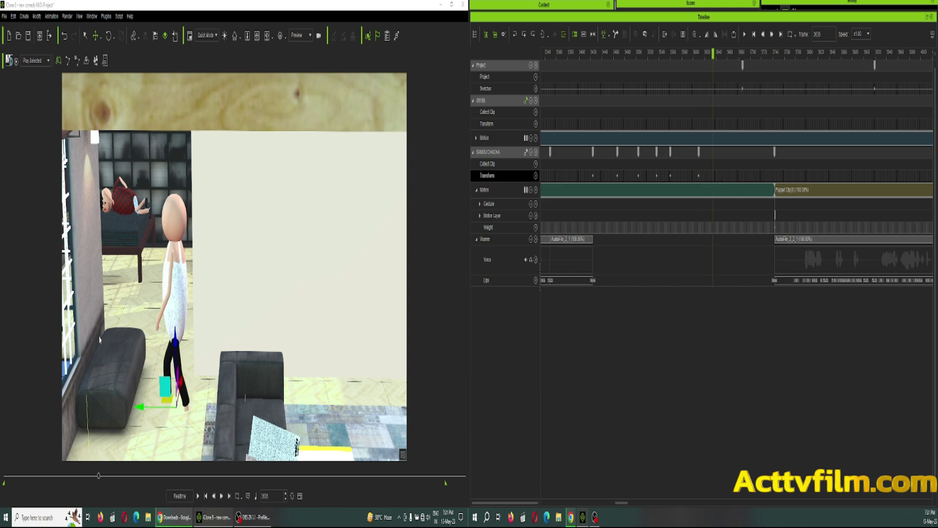
{"action": "key", "text": "e"}
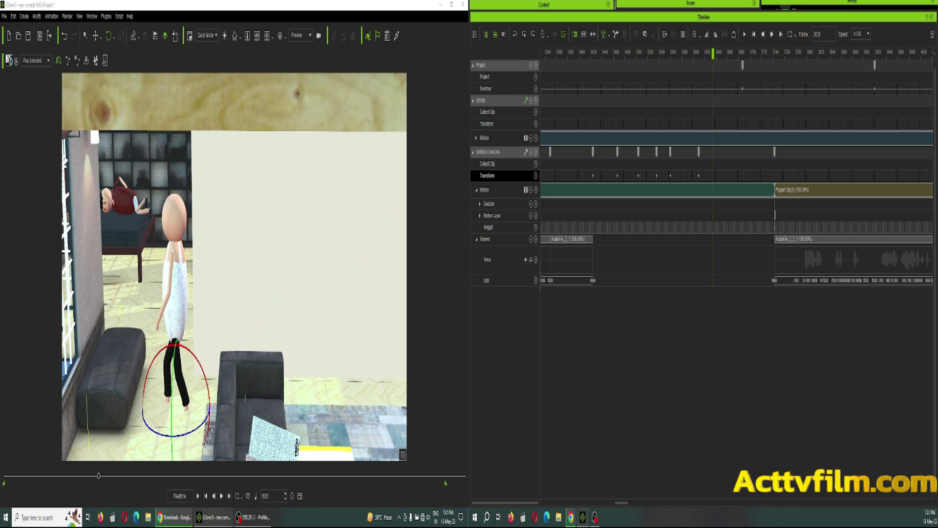
{"action": "left_click_drag", "start_coordinate": [200, 425], "coordinate": [184, 436]}
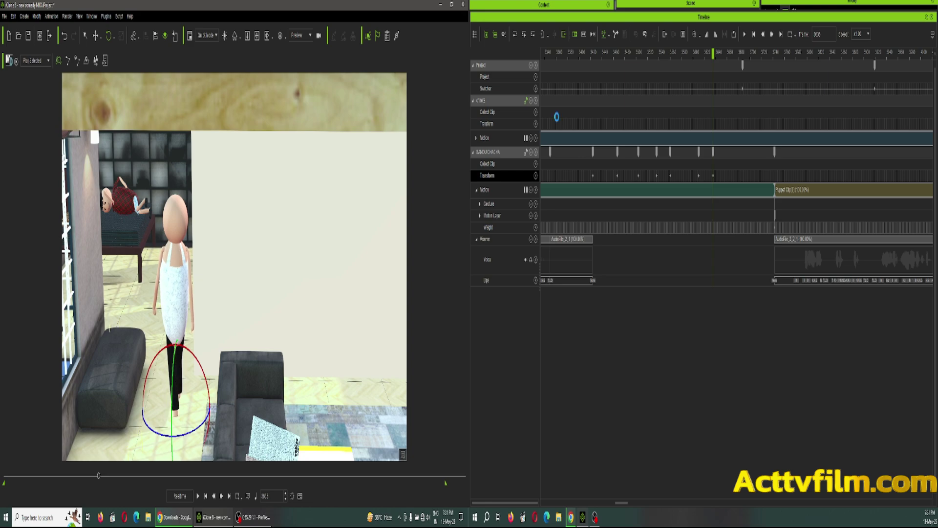
Just before the second voice clip starts, move the character across the floor plane past the ottoman to the bed
{"action": "left_click", "coordinate": [739, 175]}
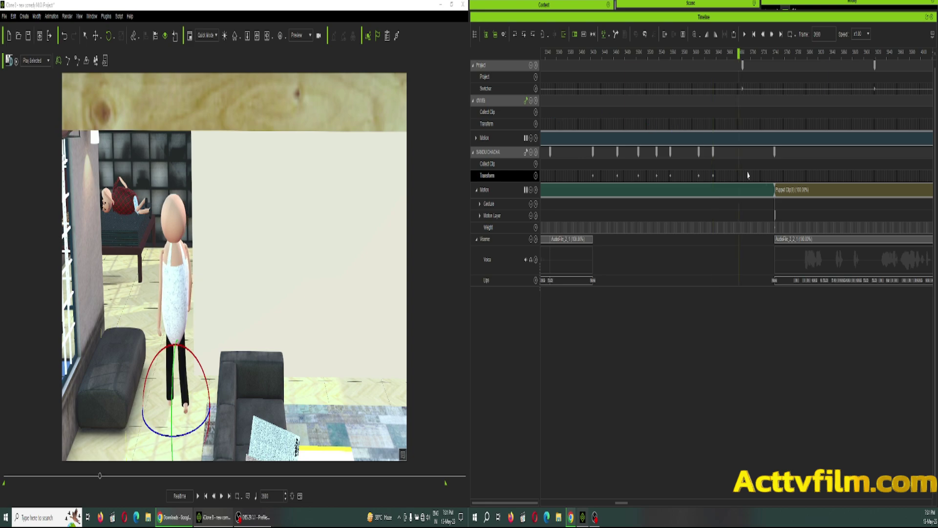
{"action": "left_click", "coordinate": [773, 176]}
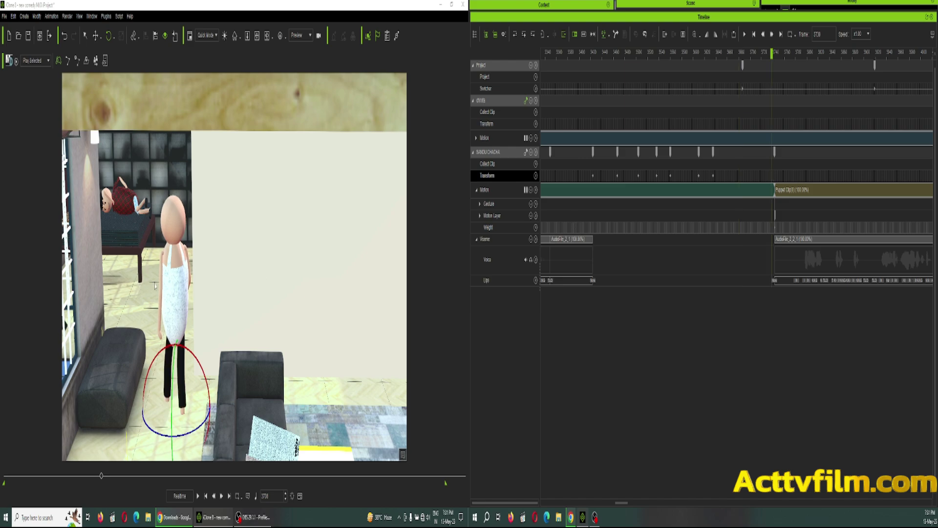
{"action": "scroll", "coordinate": [185, 359], "scroll_direction": "down", "scroll_amount": 1}
{"action": "scroll", "coordinate": [185, 359], "scroll_direction": "down", "scroll_amount": 1}
{"action": "key", "text": "w"}
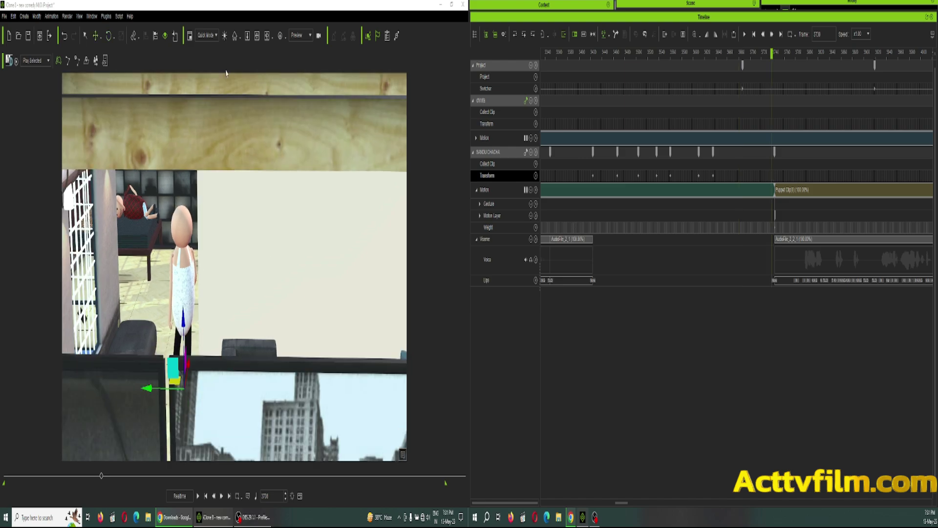
{"action": "left_click", "coordinate": [267, 36]}
{"action": "left_click_drag", "start_coordinate": [207, 288], "coordinate": [207, 293]}
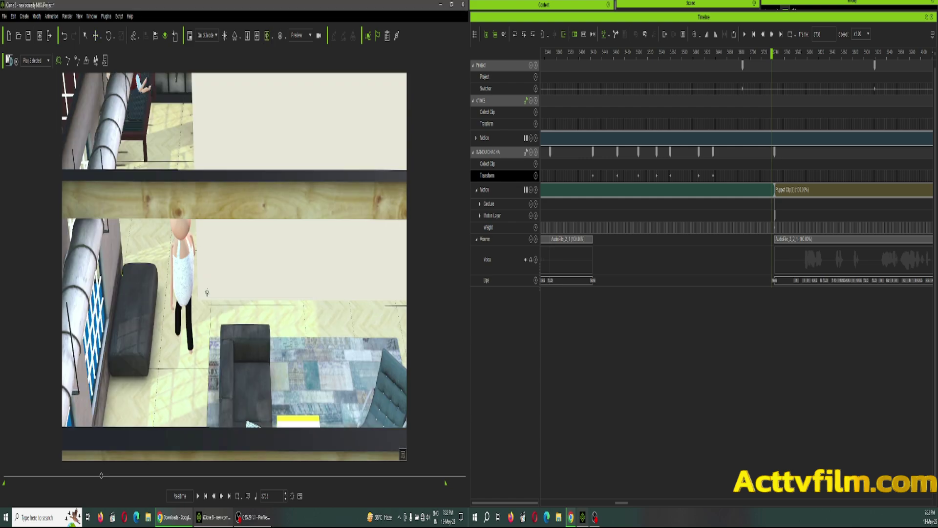
{"action": "left_click", "coordinate": [185, 337]}
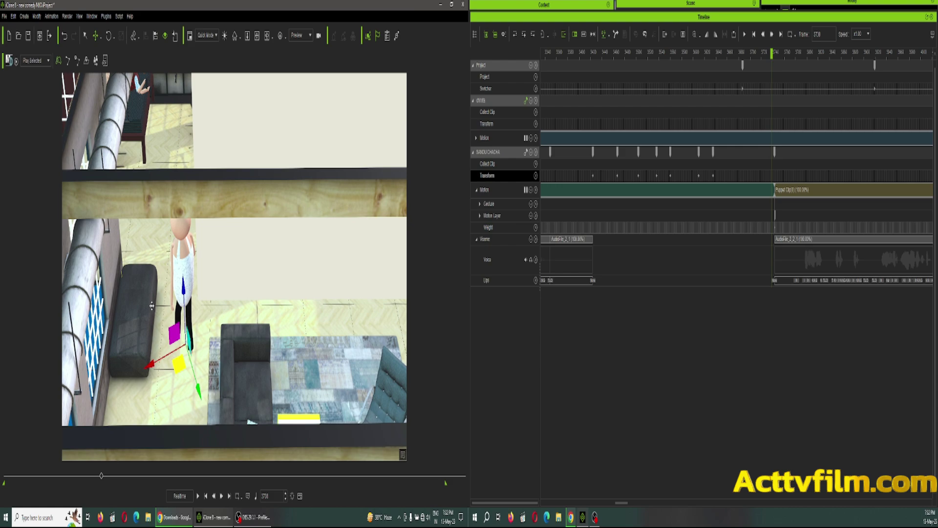
{"action": "left_click_drag", "start_coordinate": [186, 325], "coordinate": [124, 238]}
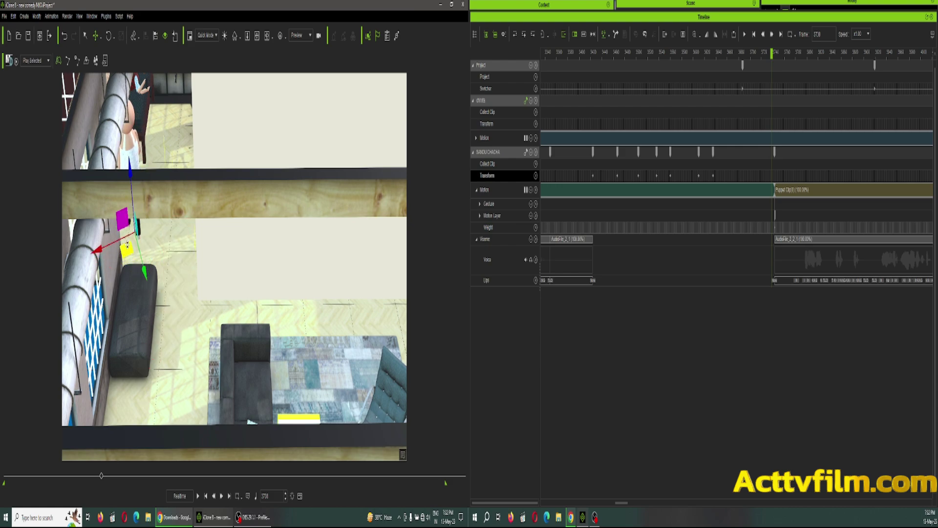
Play back the walk and shift the character along the X axis clear of the ottoman, midway between the last two Transform keys
{"action": "left_click", "coordinate": [593, 58]}
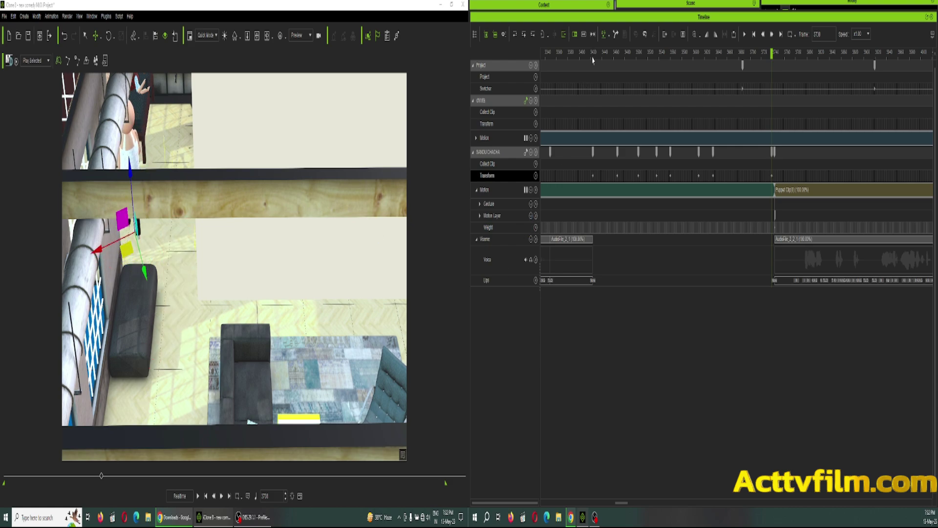
{"action": "left_click", "coordinate": [593, 60]}
{"action": "key", "text": "space"}
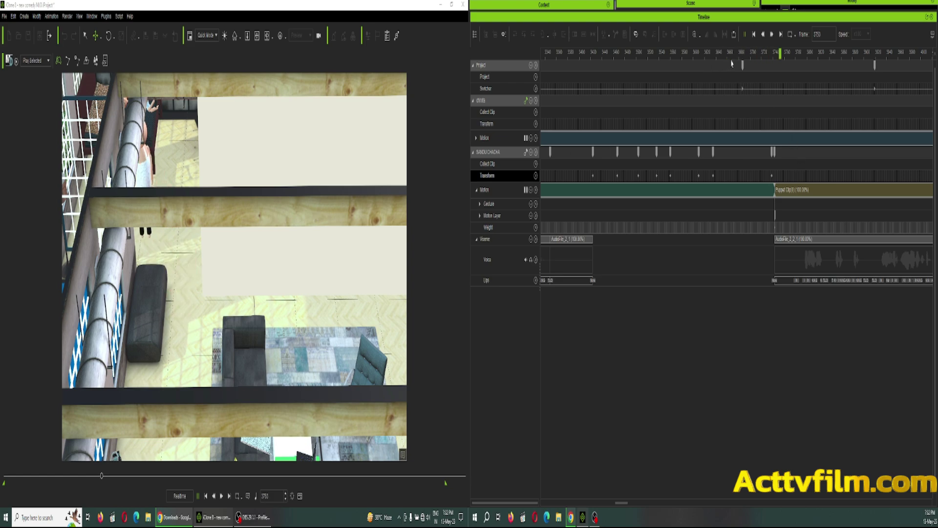
{"action": "left_click", "coordinate": [731, 63]}
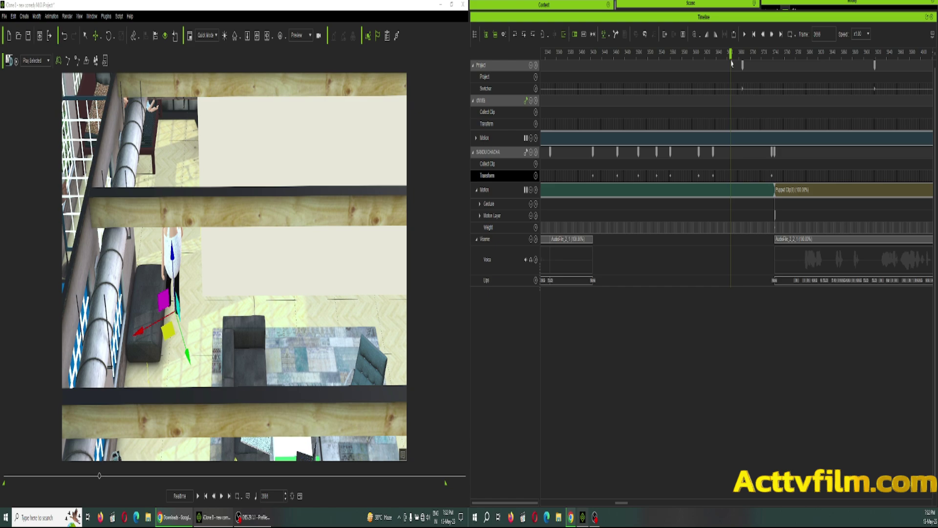
{"action": "left_click_drag", "start_coordinate": [730, 64], "coordinate": [735, 69]}
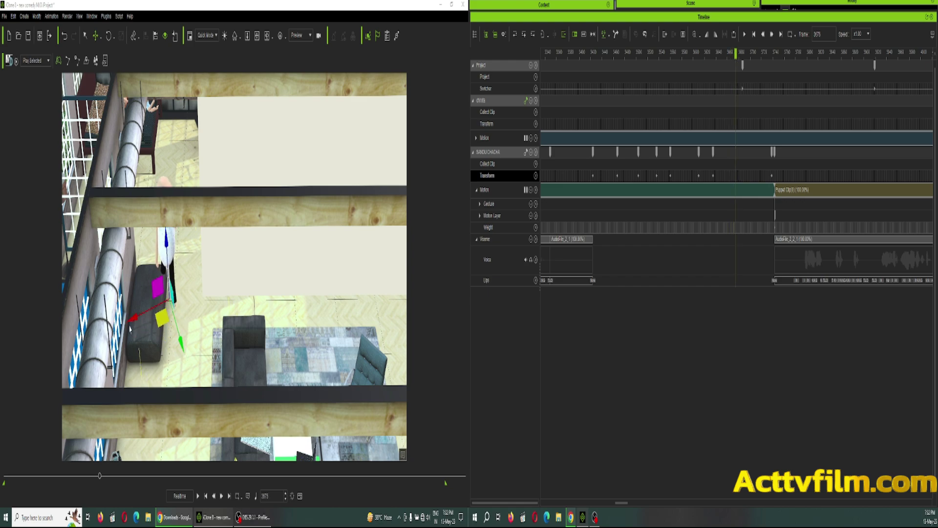
{"action": "left_click_drag", "start_coordinate": [132, 319], "coordinate": [141, 313]}
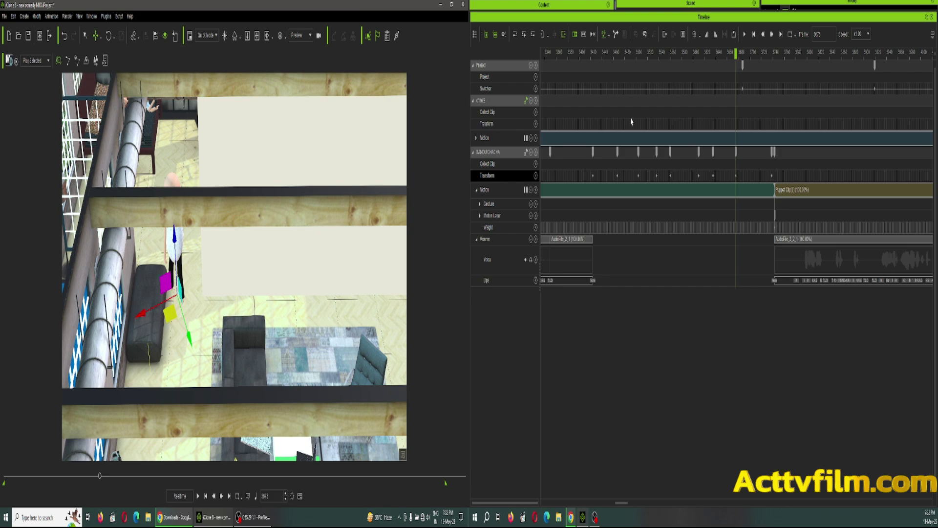
{"action": "key", "text": "space"}
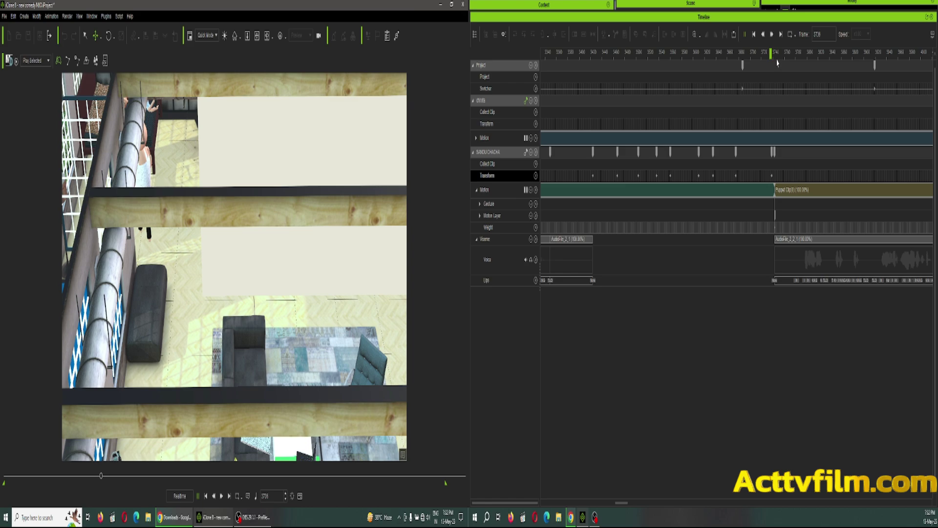
{"action": "key", "text": "space"}
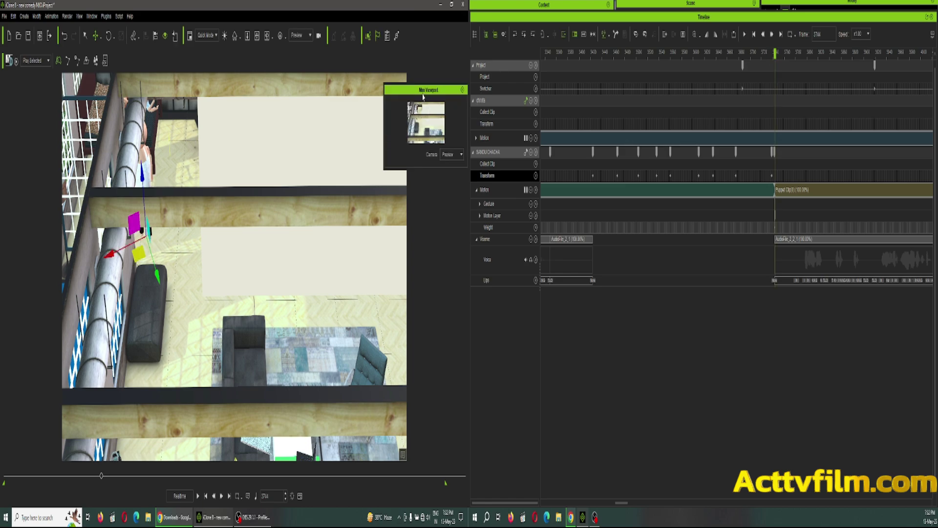
Dock and widen the Mini Viewport beside the main view and set its camera to Switch
{"action": "left_click_drag", "start_coordinate": [423, 96], "coordinate": [456, 269]}
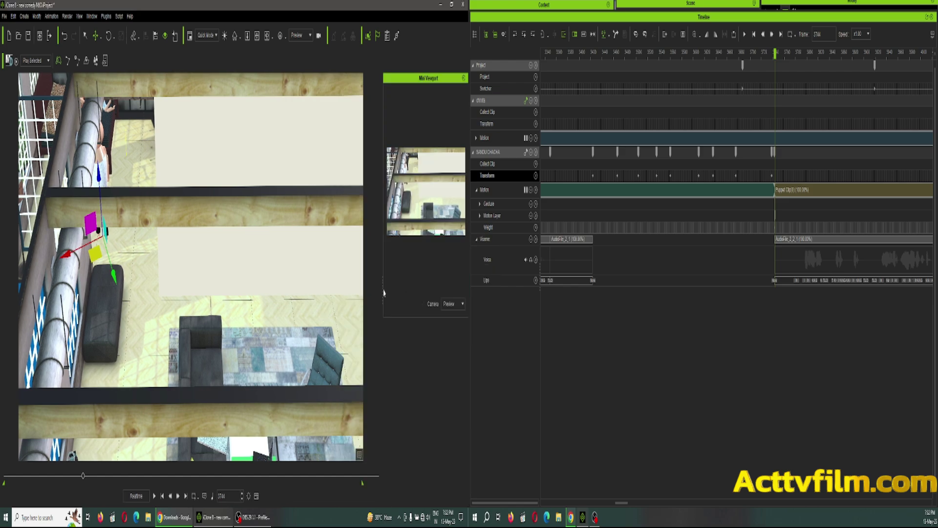
{"action": "left_click_drag", "start_coordinate": [382, 293], "coordinate": [334, 293]}
{"action": "left_click", "coordinate": [452, 304]}
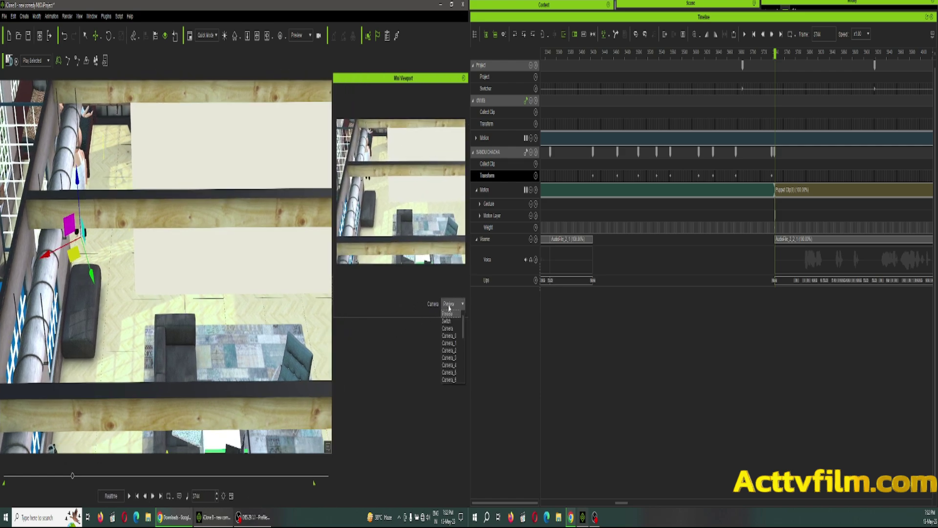
{"action": "left_click", "coordinate": [447, 320]}
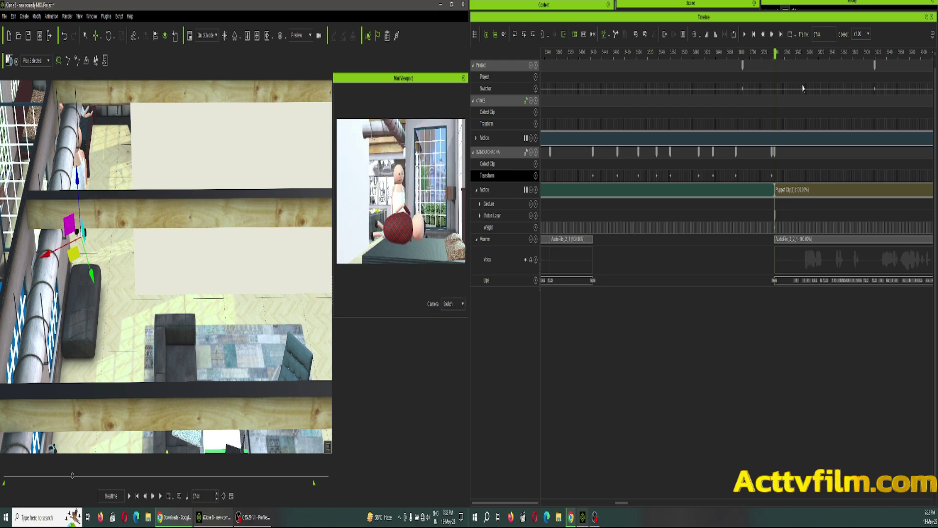
Review the walk from before its first Transform key and the later clips through the Switch camera in the Mini Viewport
{"action": "left_click", "coordinate": [891, 53]}
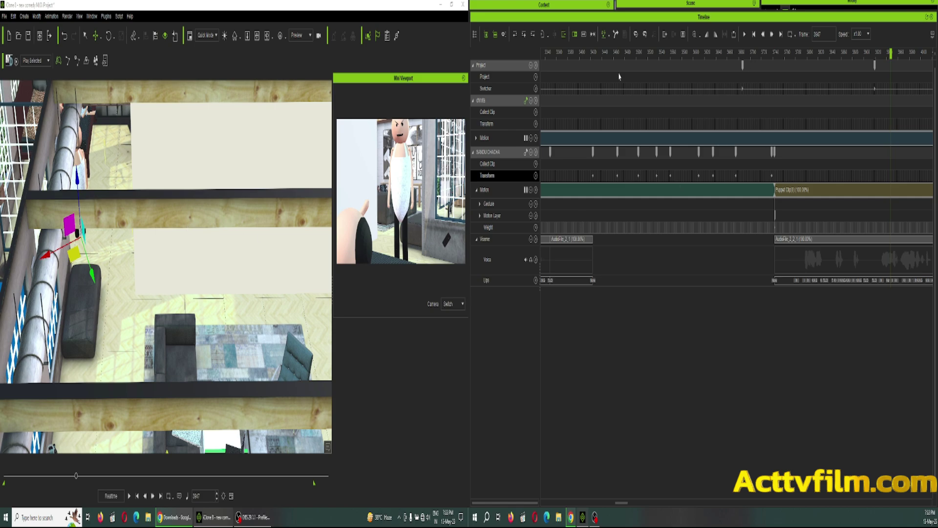
{"action": "left_click", "coordinate": [571, 58]}
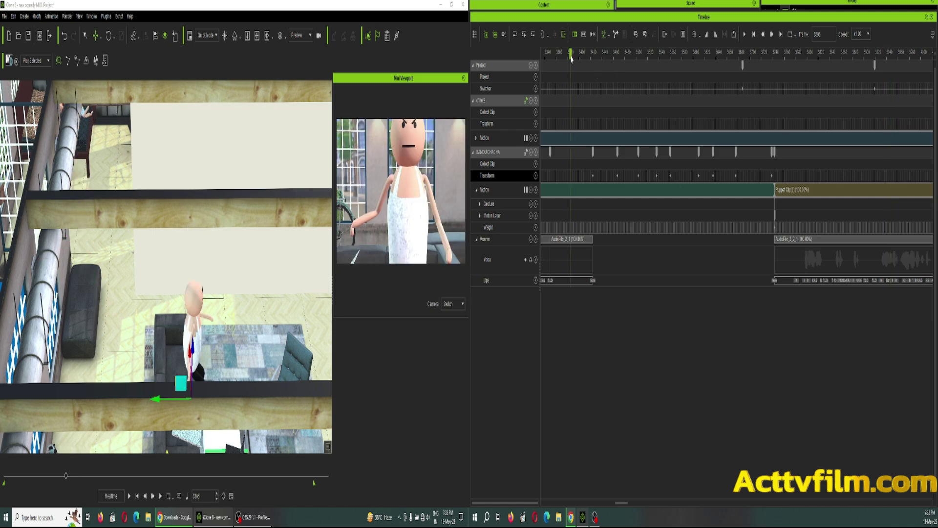
{"action": "key", "text": "space"}
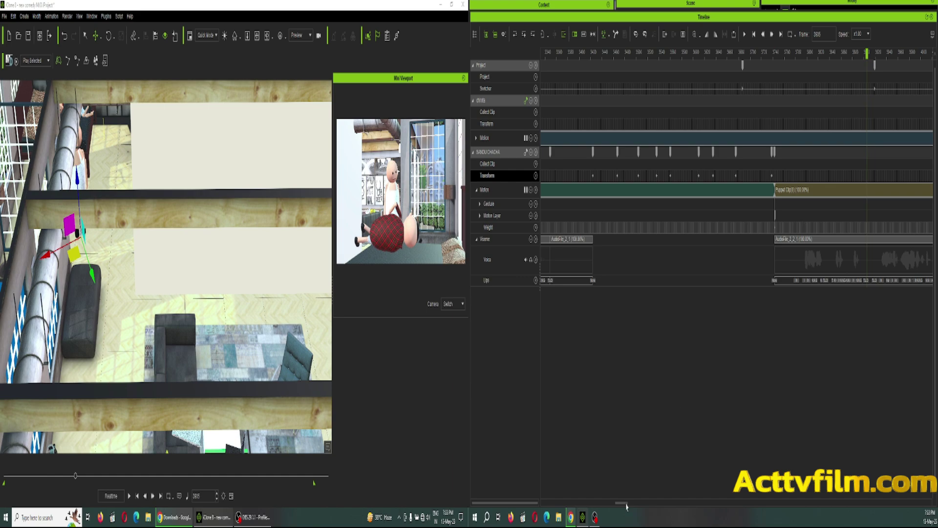
{"action": "left_click_drag", "start_coordinate": [627, 507], "coordinate": [650, 506]}
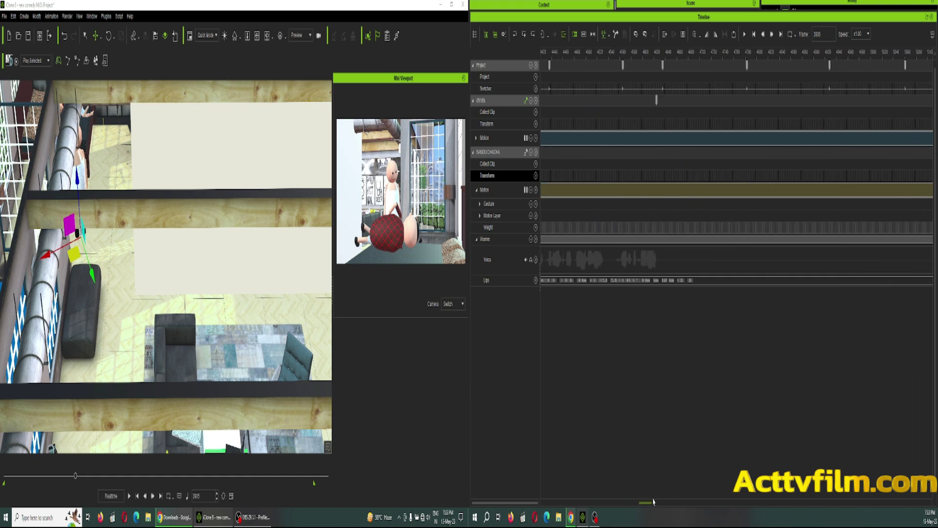
{"action": "key", "text": "space"}
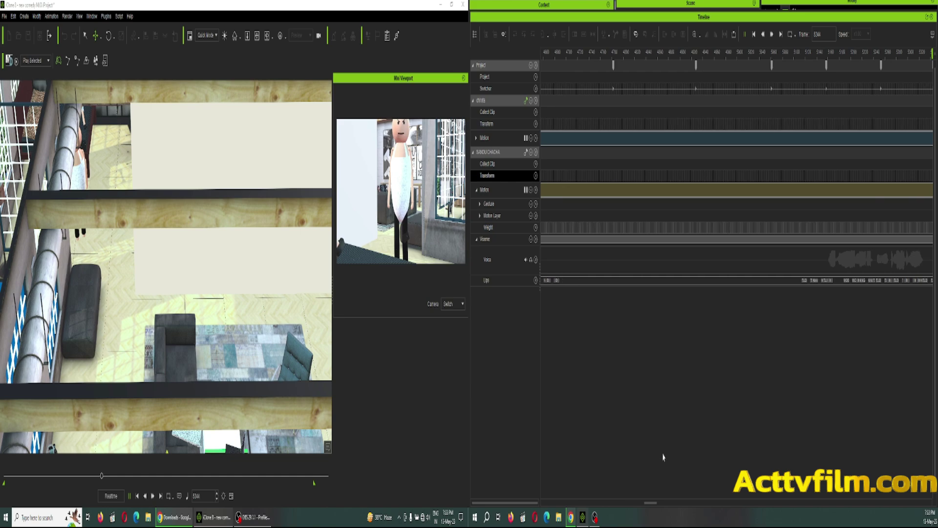
{"action": "key", "text": "space"}
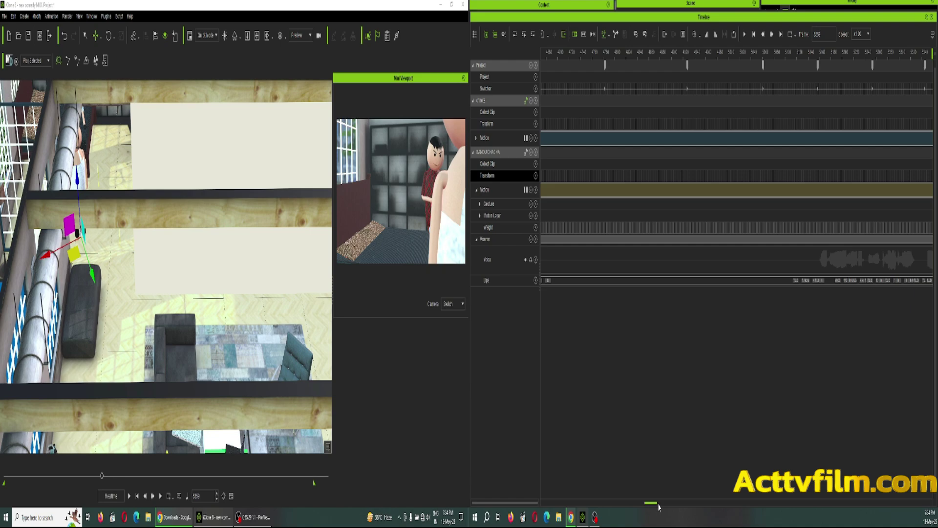
Place the playhead on the camera switch just ahead of the seated character's Puppet Clip
{"action": "left_click_drag", "start_coordinate": [659, 507], "coordinate": [665, 512]}
{"action": "left_click_drag", "start_coordinate": [666, 513], "coordinate": [668, 513]}
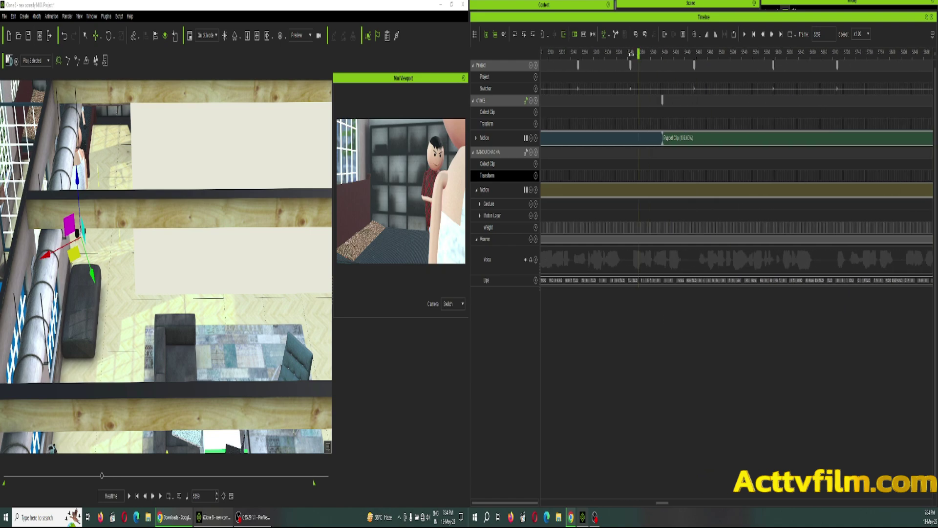
{"action": "left_click", "coordinate": [622, 52]}
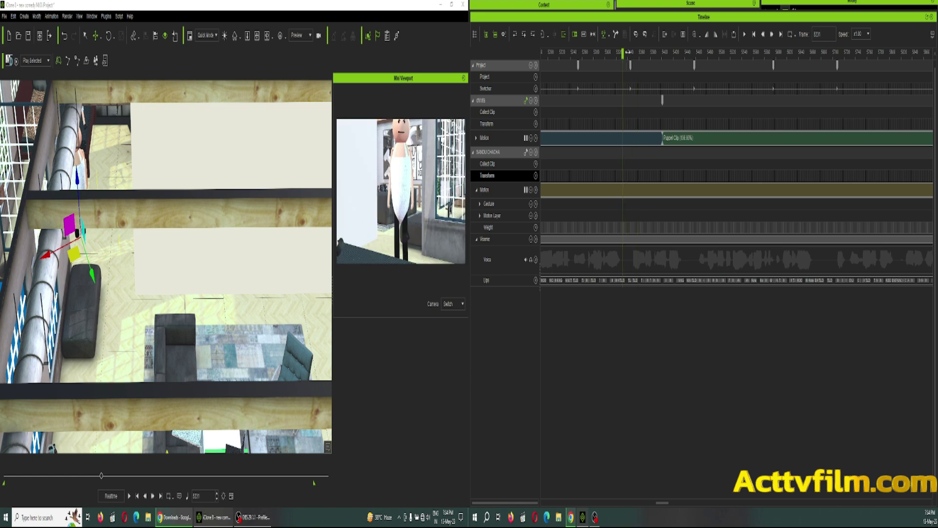
{"action": "left_click_drag", "start_coordinate": [629, 52], "coordinate": [631, 52]}
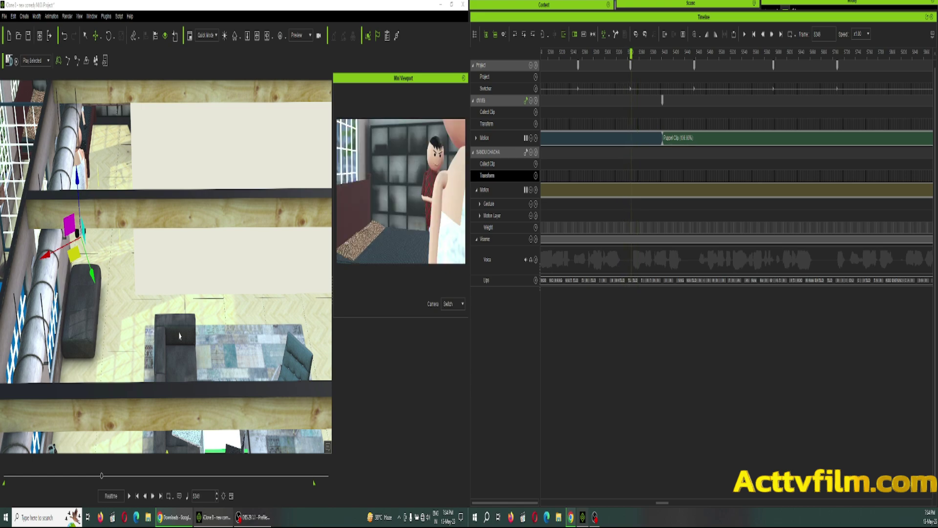
Frame the standing character and the seated character on the bed together in the main view
{"action": "key", "text": "s"}
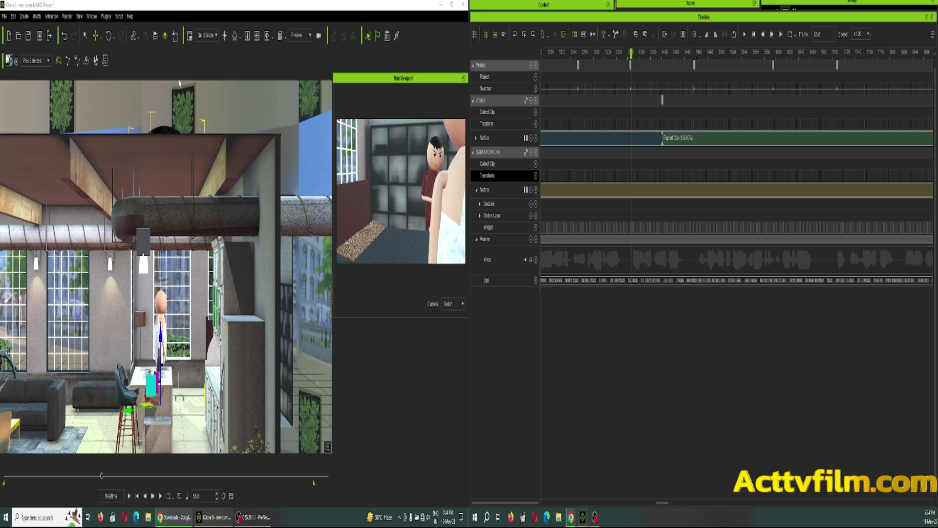
{"action": "left_click", "coordinate": [233, 39]}
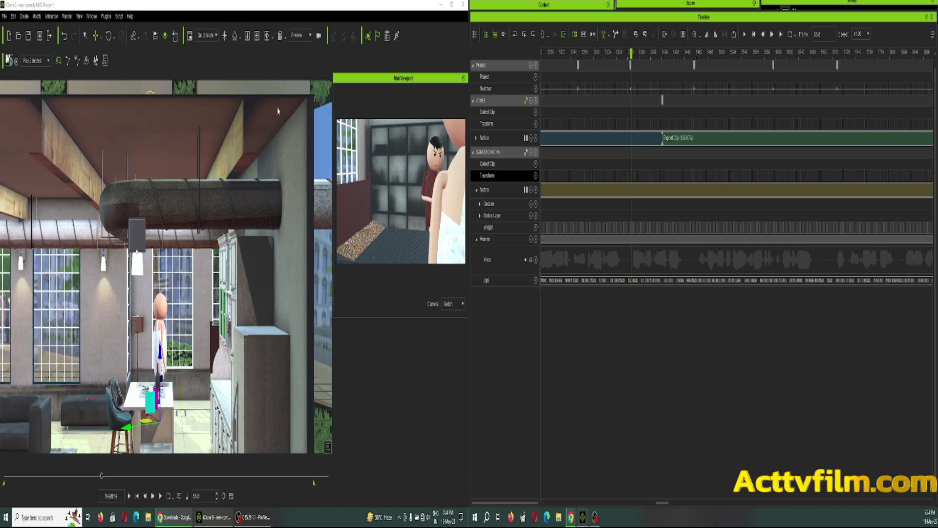
{"action": "left_click", "coordinate": [268, 38]}
{"action": "left_click_drag", "start_coordinate": [259, 274], "coordinate": [279, 457]}
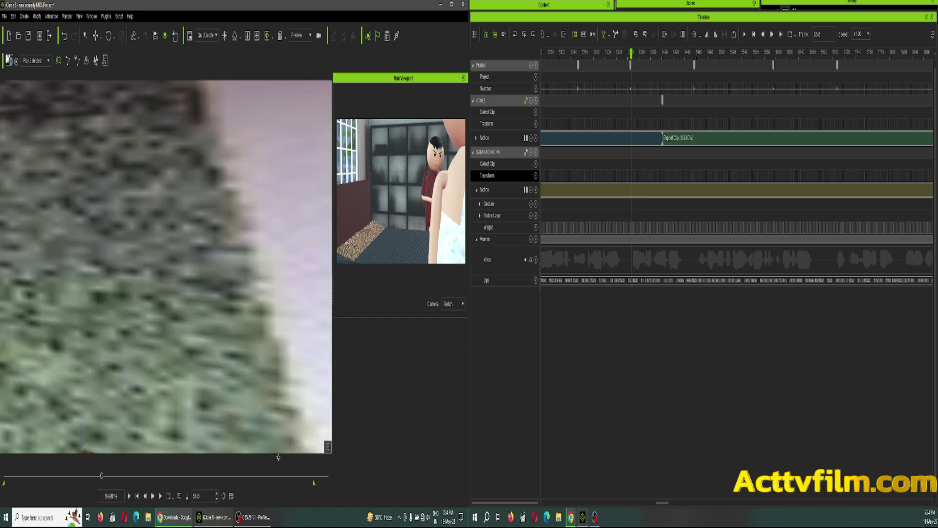
{"action": "key", "text": "x"}
{"action": "scroll", "coordinate": [221, 226], "scroll_direction": "up", "scroll_amount": 4}
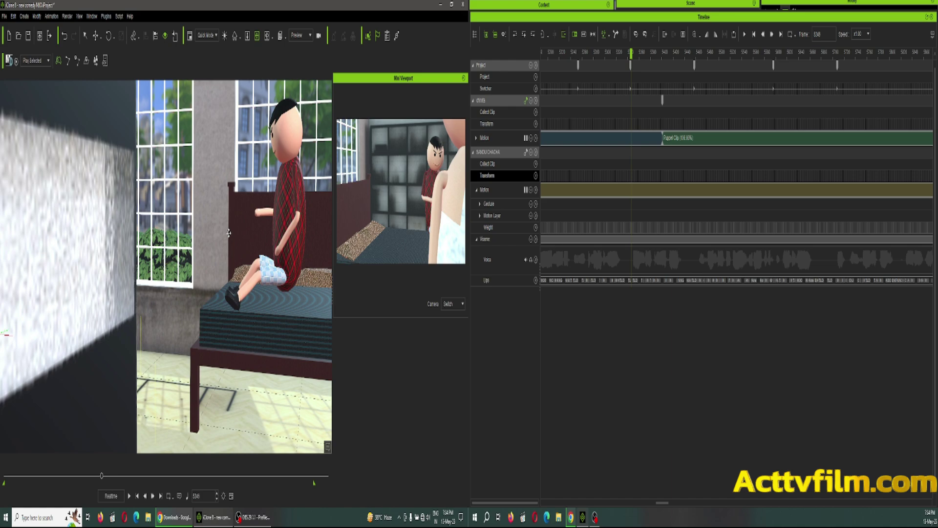
{"action": "key", "text": "c"}
{"action": "left_click_drag", "start_coordinate": [249, 227], "coordinate": [230, 290]}
{"action": "key", "text": "x"}
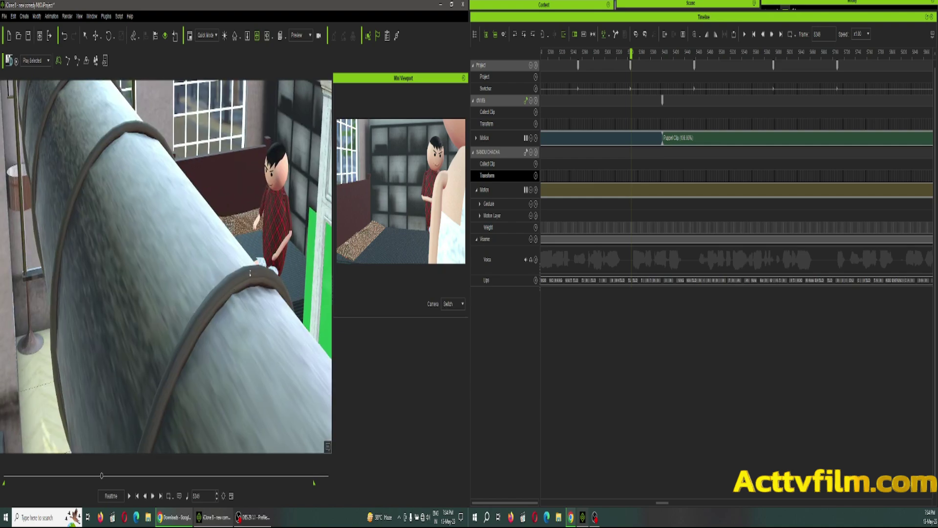
{"action": "scroll", "coordinate": [250, 273], "scroll_direction": "up", "scroll_amount": 3}
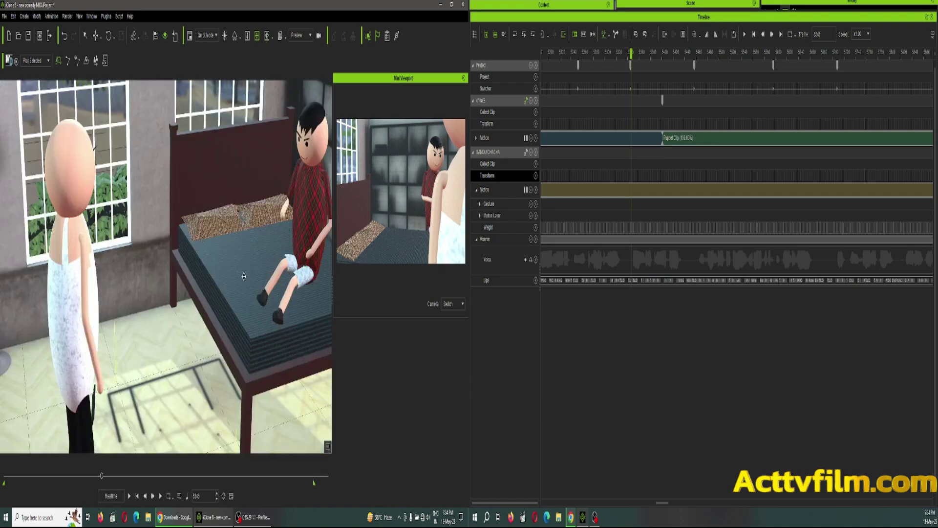
Show both characters' tracks in the timeline and add a Transform key for the seated character at the camera switch
{"action": "left_click", "coordinate": [306, 226]}
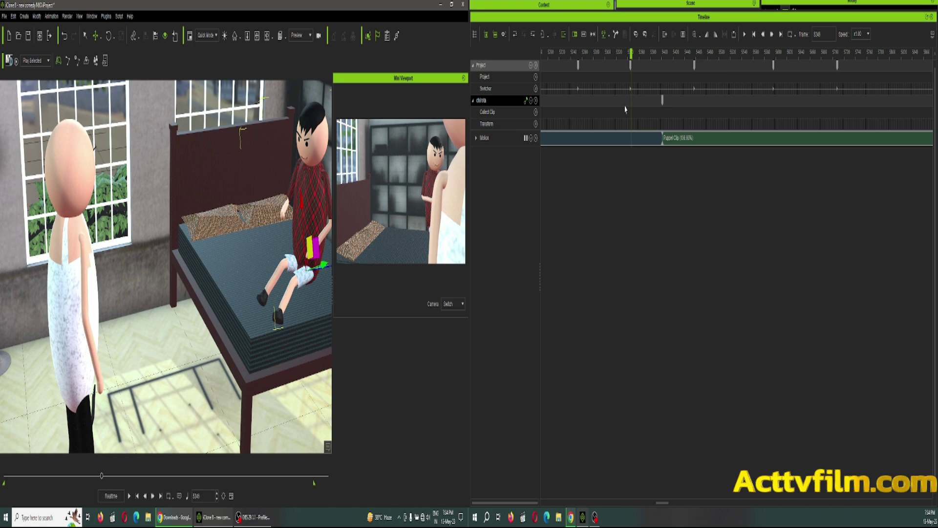
{"action": "left_click", "coordinate": [76, 256]}
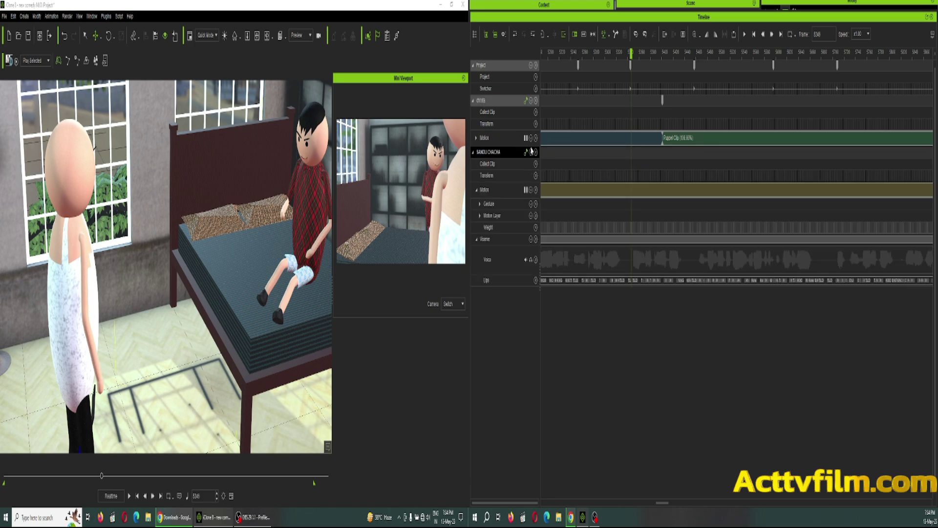
{"action": "left_click", "coordinate": [307, 201]}
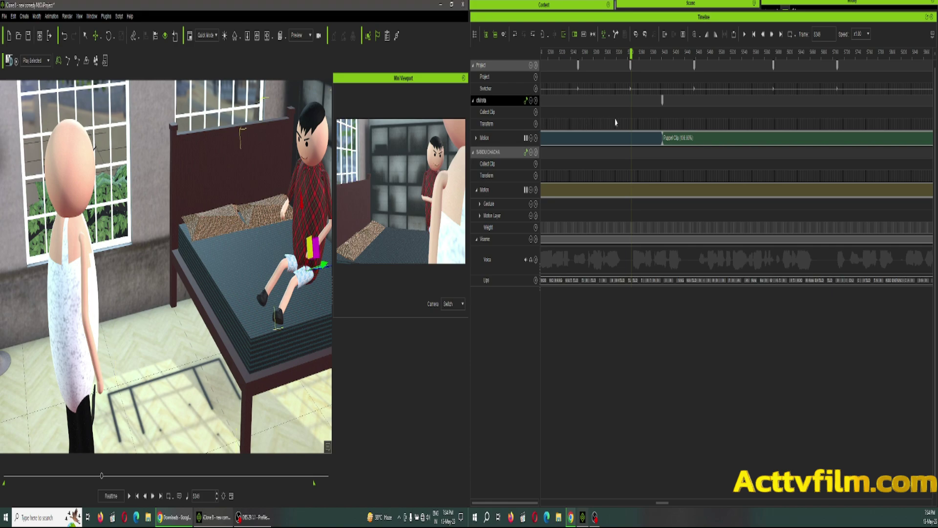
{"action": "left_click", "coordinate": [631, 126]}
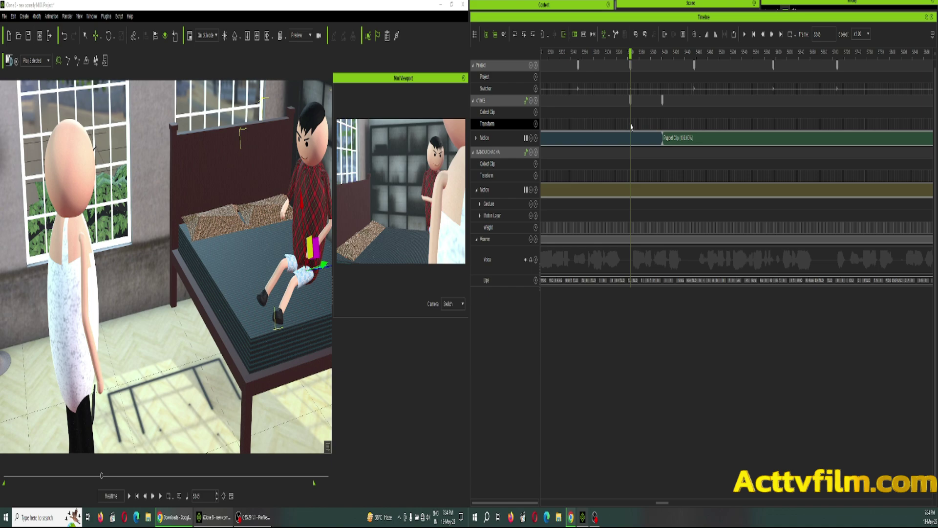
Just after that Transform key, move the seated character across the mattress toward the standing character
{"action": "scroll", "coordinate": [631, 126], "scroll_direction": "up", "scroll_amount": 2}
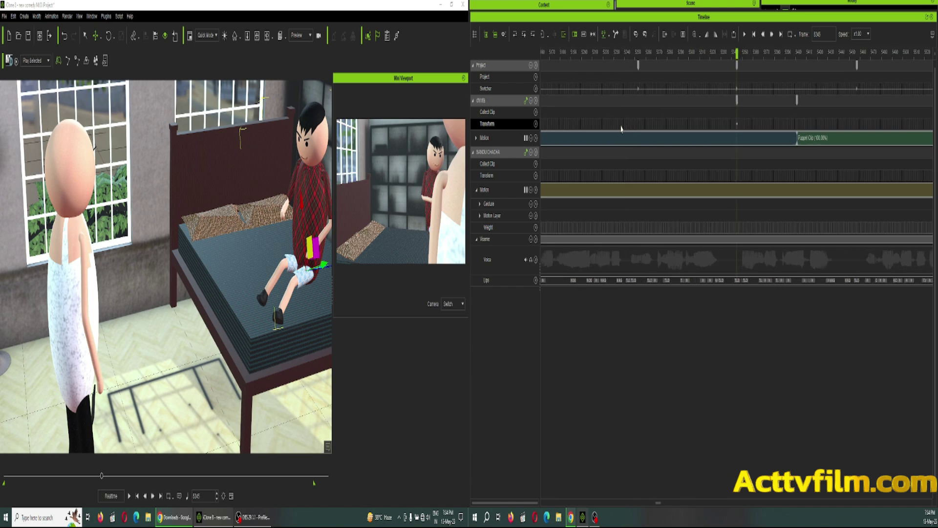
{"action": "key", "text": "Right"}
{"action": "key", "text": "w"}
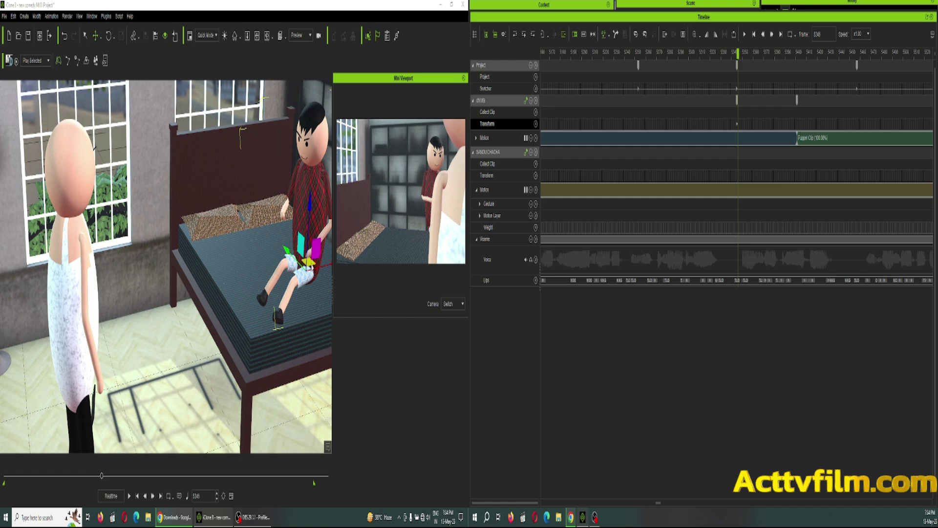
{"action": "left_click_drag", "start_coordinate": [301, 258], "coordinate": [244, 254]}
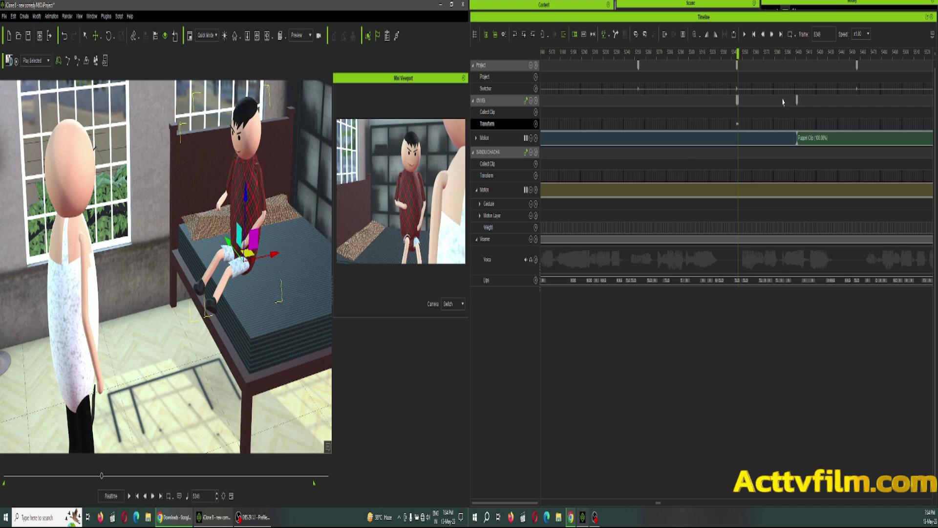
Play back the adjusted shot and add a Transform key for the seated character just past a following camera switch
{"action": "key", "text": "space"}
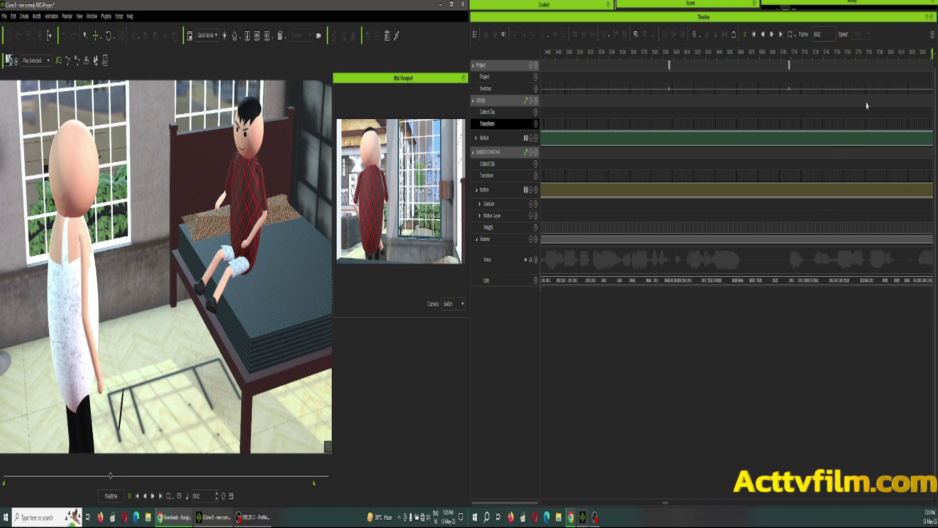
{"action": "key", "text": "space"}
{"action": "left_click", "coordinate": [771, 57]}
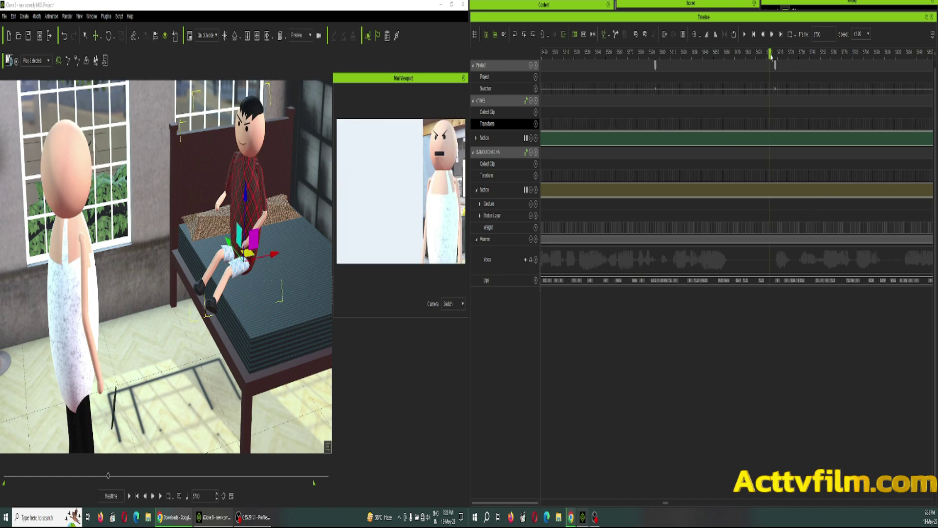
{"action": "left_click_drag", "start_coordinate": [775, 57], "coordinate": [781, 56]}
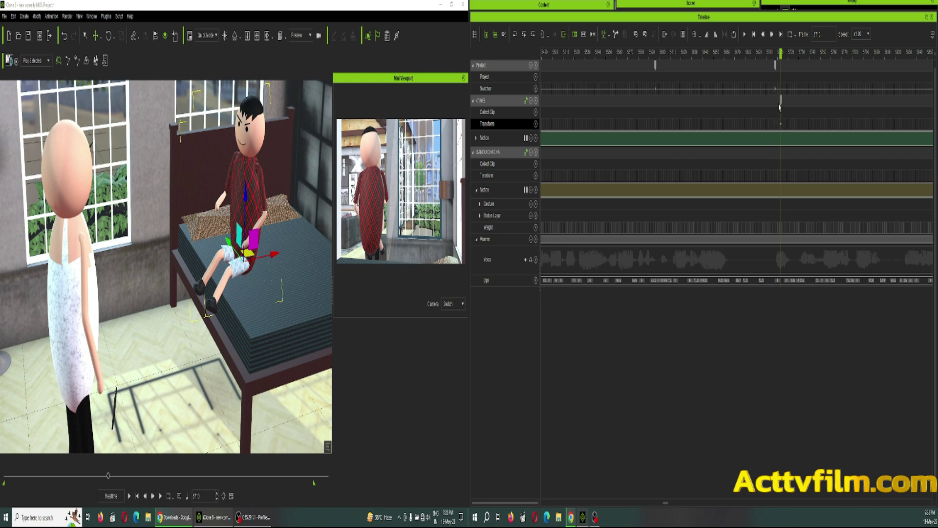
Align the seated character's new Transform key with the camera switch just before it
{"action": "left_click", "coordinate": [776, 62]}
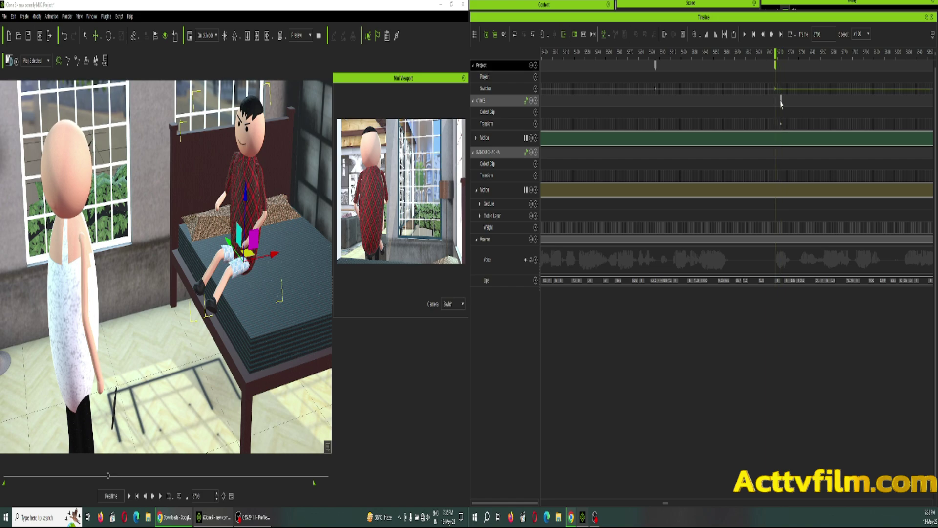
{"action": "left_click", "coordinate": [781, 102]}
{"action": "left_click_drag", "start_coordinate": [781, 107], "coordinate": [776, 116]}
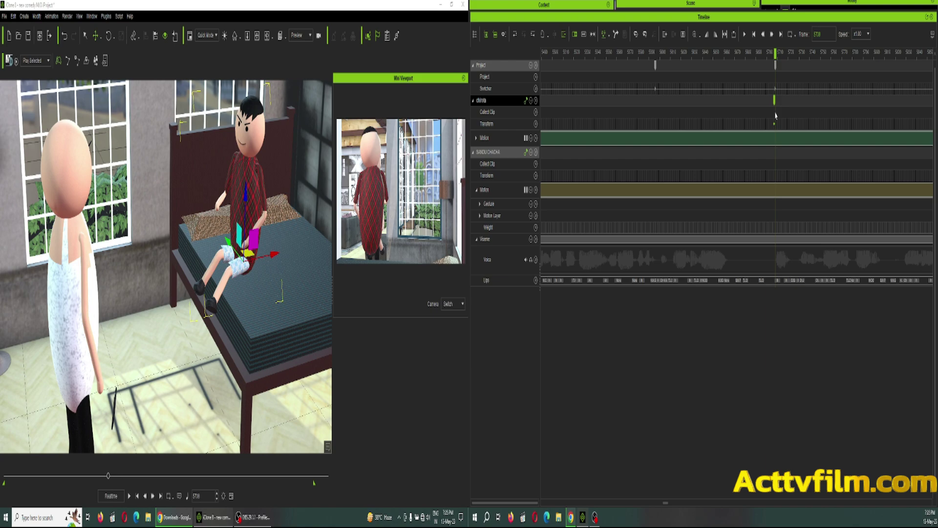
At this camera switch, move the seated character closer to the headboard and lower it along the Z axis
{"action": "double_click", "coordinate": [774, 120]}
{"action": "left_click_drag", "start_coordinate": [226, 240], "coordinate": [214, 224]}
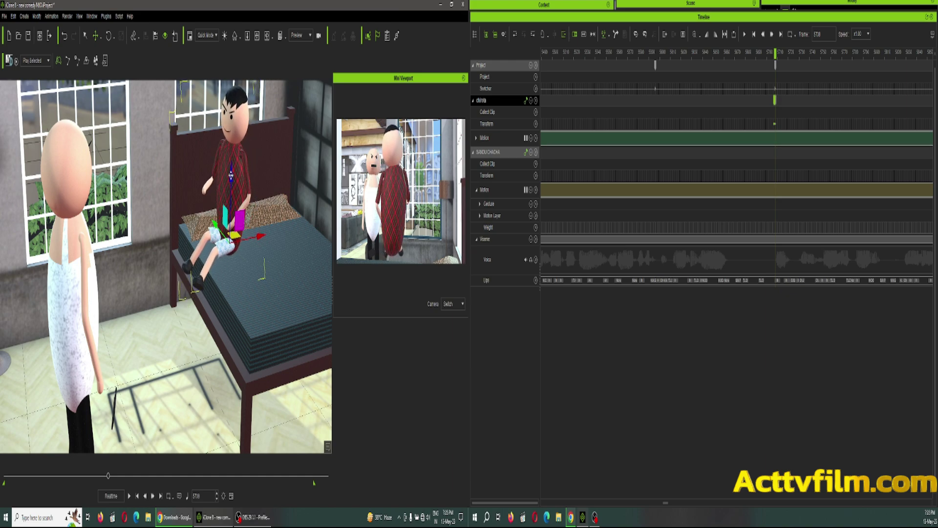
{"action": "left_click_drag", "start_coordinate": [231, 175], "coordinate": [230, 194]}
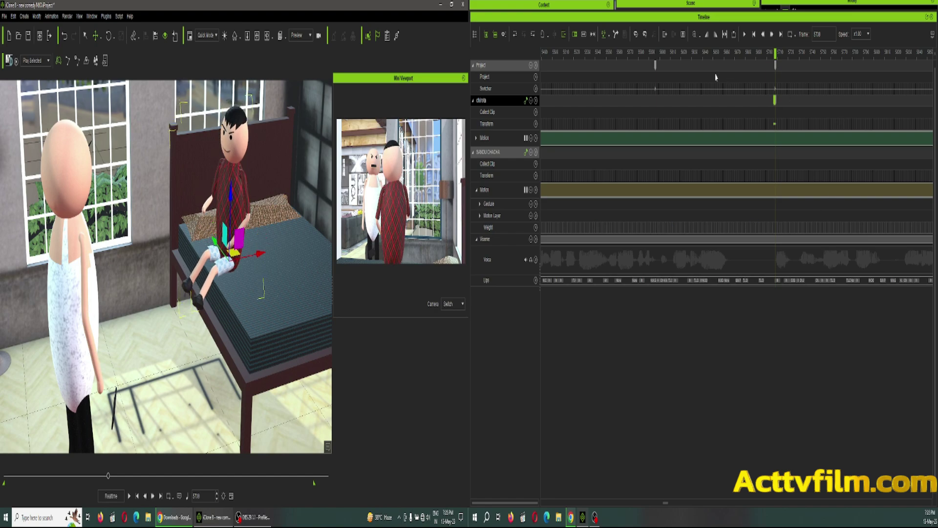
Play the scene onward through the Switch camera and replay it from the camera switch that starts the phone shot
{"action": "key", "text": "space"}
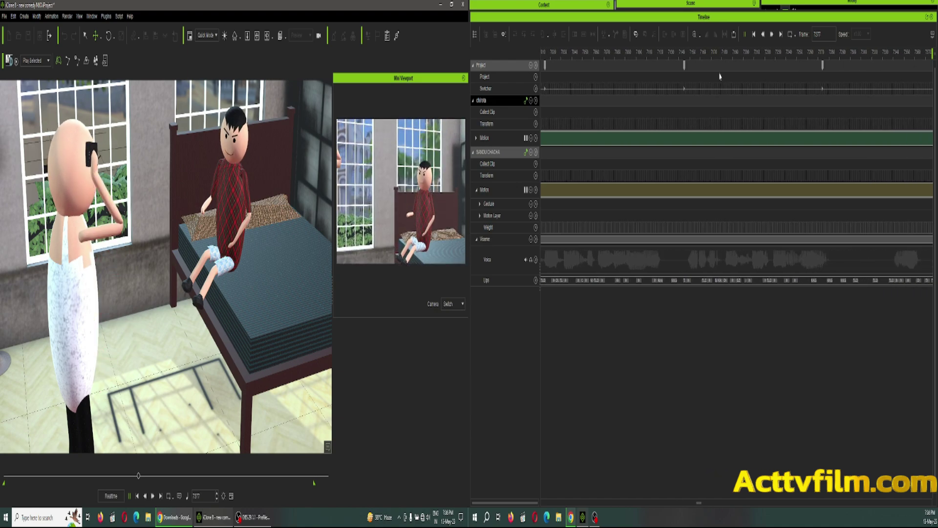
{"action": "key", "text": "space"}
{"action": "left_click", "coordinate": [817, 66]}
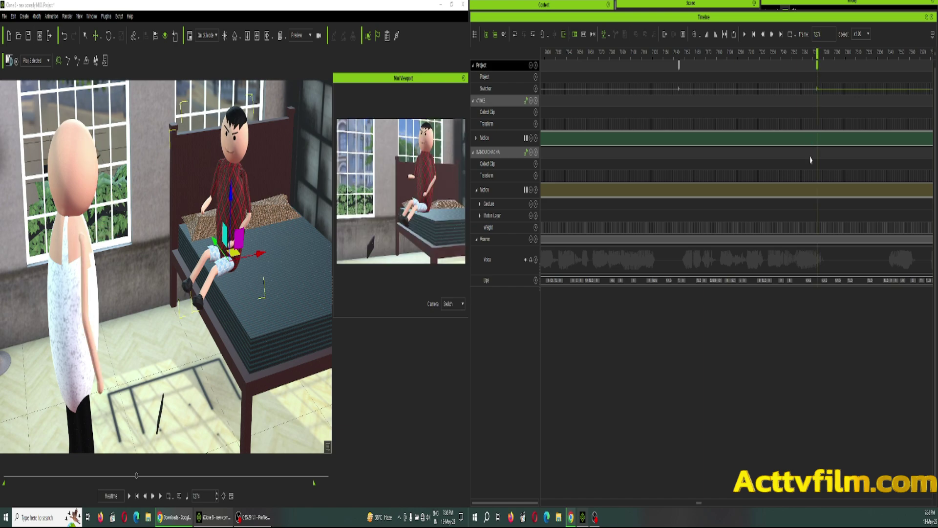
{"action": "key", "text": "space"}
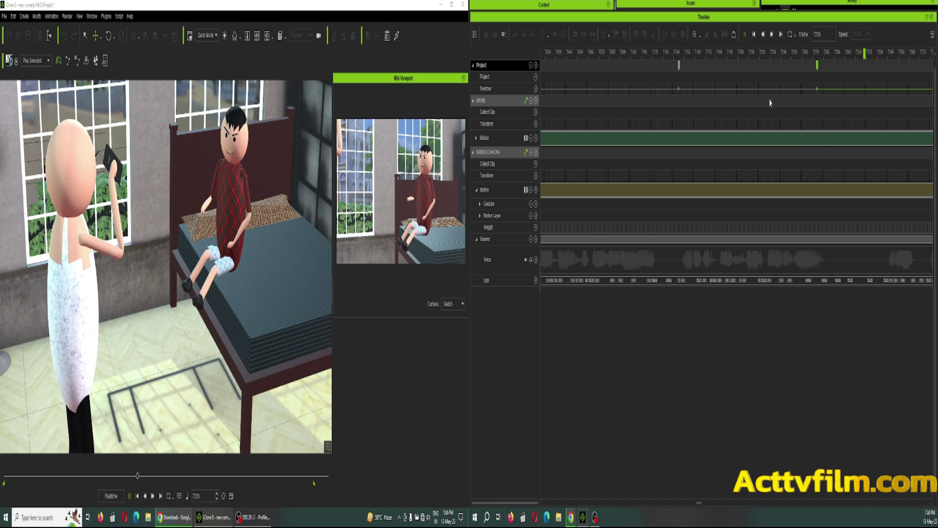
{"action": "key", "text": "space"}
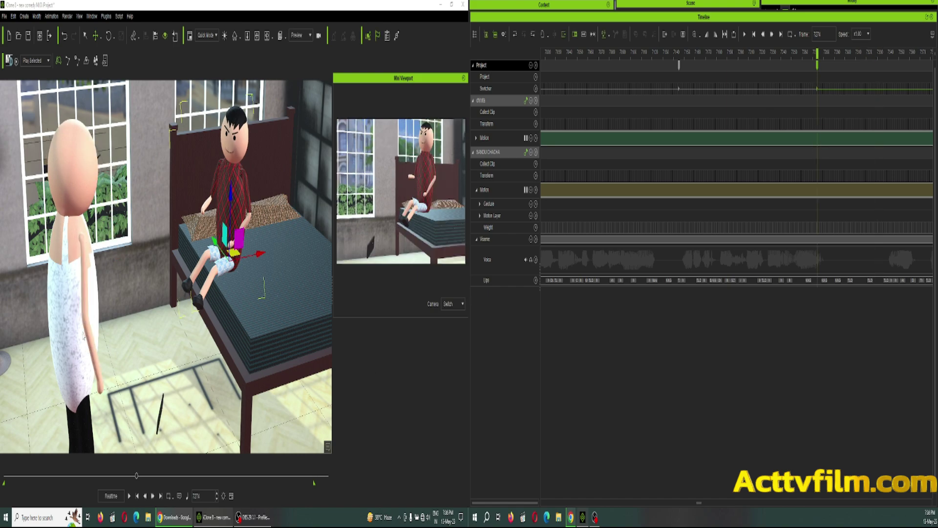
Add a Transform key for the standing character just before the camera switch that starts the bed shot
{"action": "left_click", "coordinate": [77, 335]}
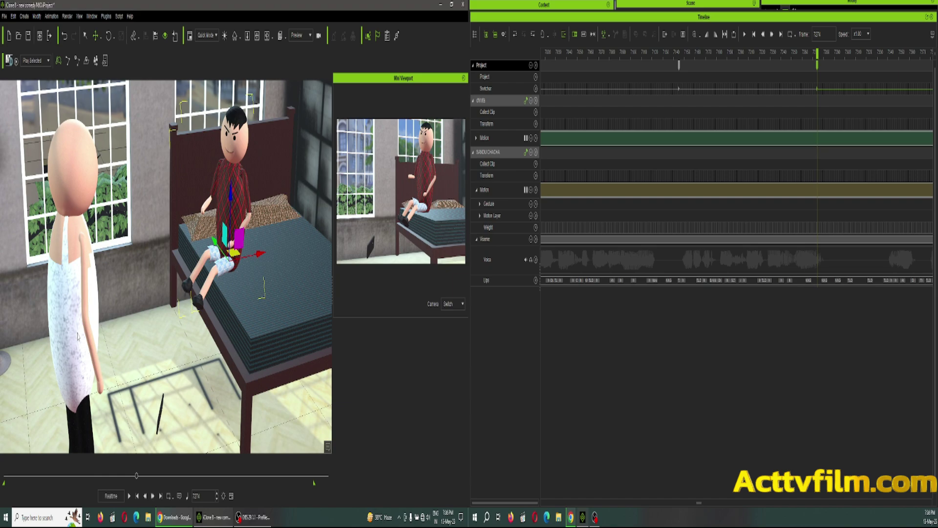
{"action": "left_click", "coordinate": [785, 357]}
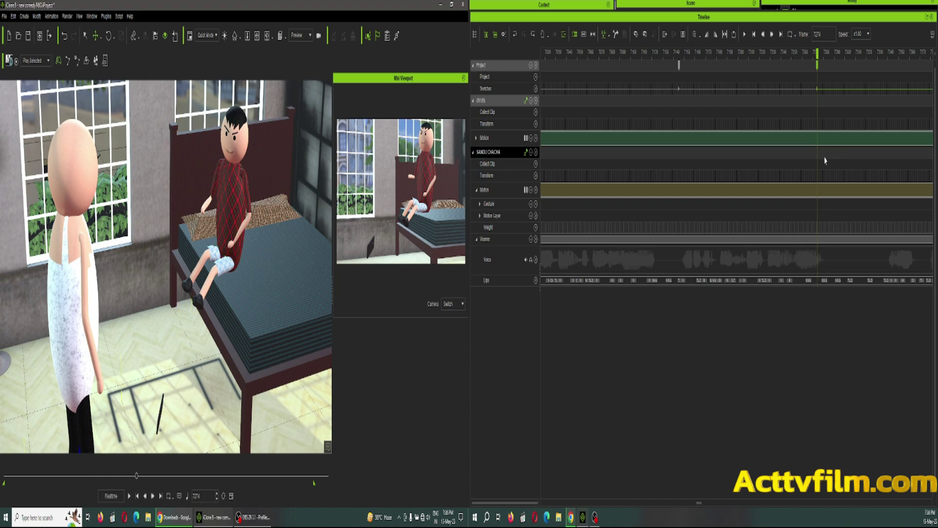
{"action": "key", "text": "Left"}
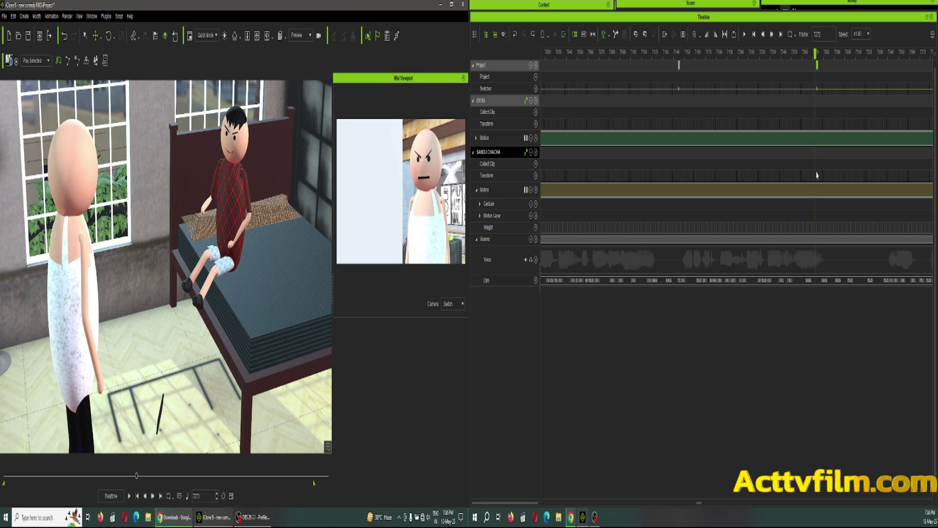
{"action": "key", "text": "f"}
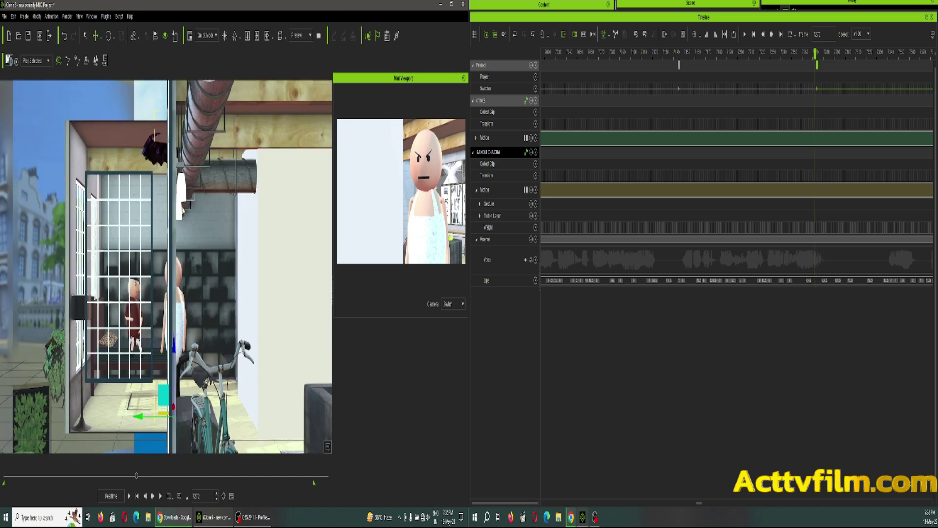
{"action": "scroll", "coordinate": [205, 236], "scroll_direction": "up", "scroll_amount": 3}
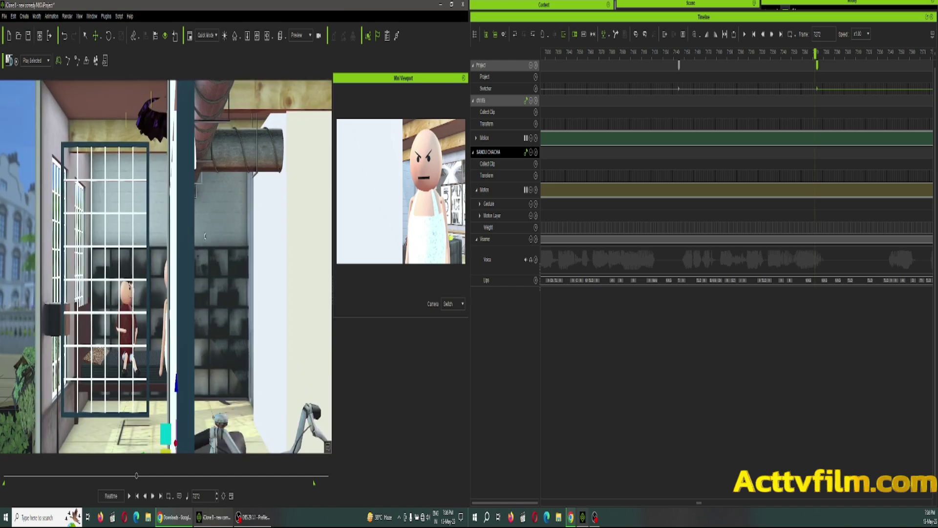
{"action": "scroll", "coordinate": [204, 236], "scroll_direction": "up", "scroll_amount": 3}
{"action": "right_click_drag", "start_coordinate": [214, 247], "coordinate": [193, 320]}
{"action": "middle_click_drag", "start_coordinate": [194, 320], "coordinate": [200, 226]}
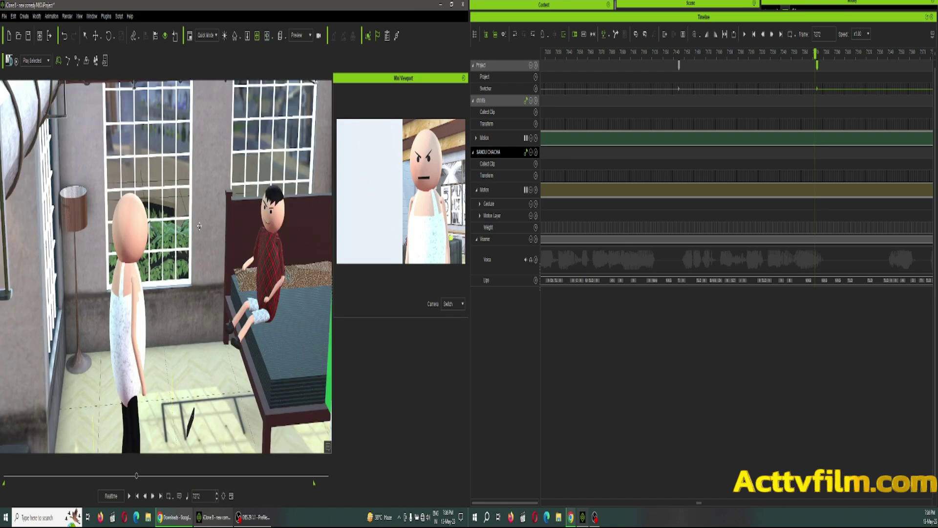
{"action": "right_click_drag", "start_coordinate": [200, 226], "coordinate": [199, 219]}
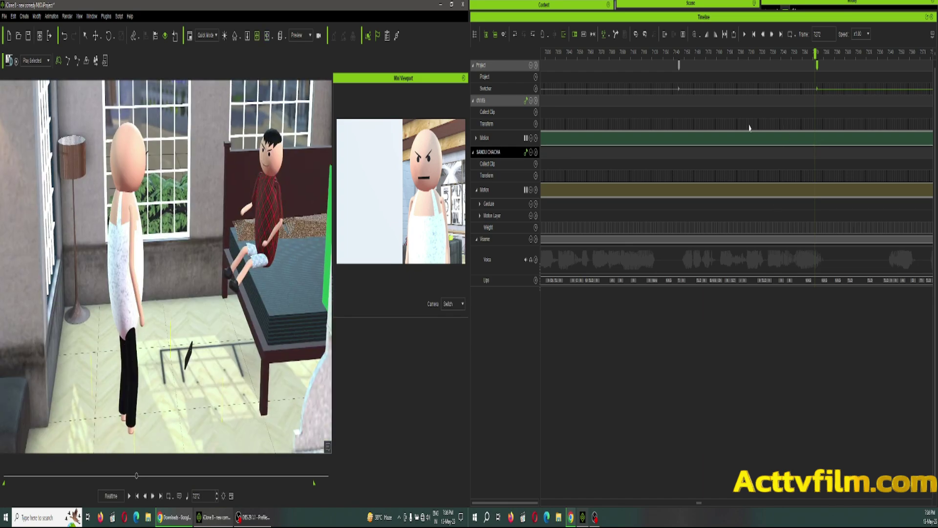
{"action": "left_click", "coordinate": [501, 176]}
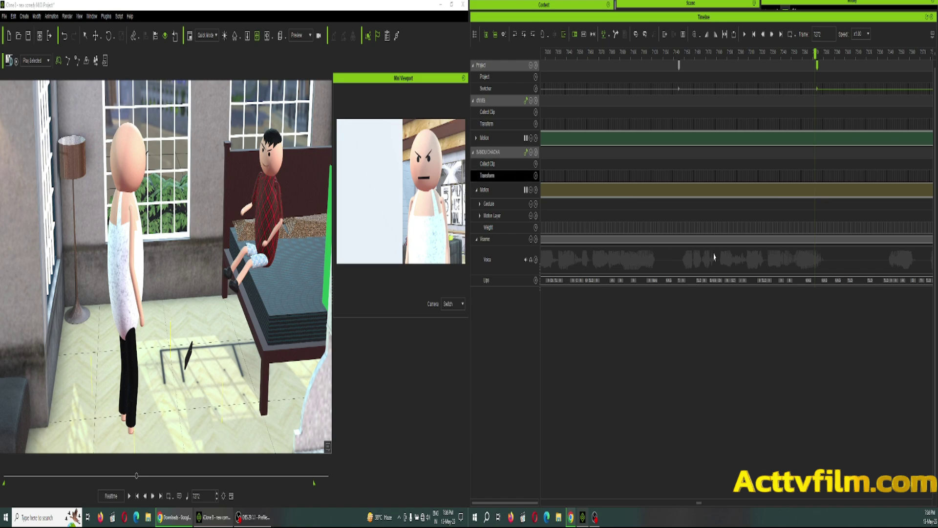
At this camera switch, move the standing character across the floor closer to the bed so it enters the shot
{"action": "double_click", "coordinate": [817, 66]}
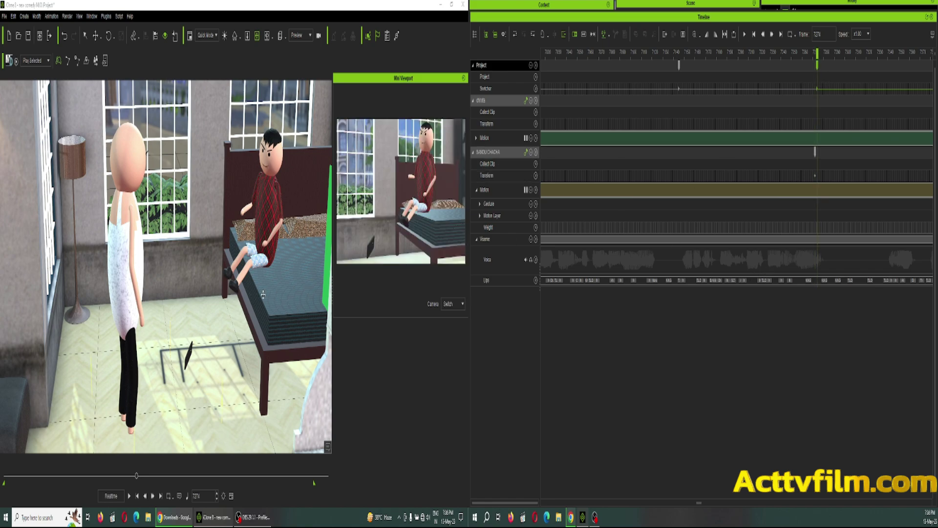
{"action": "key", "text": "w"}
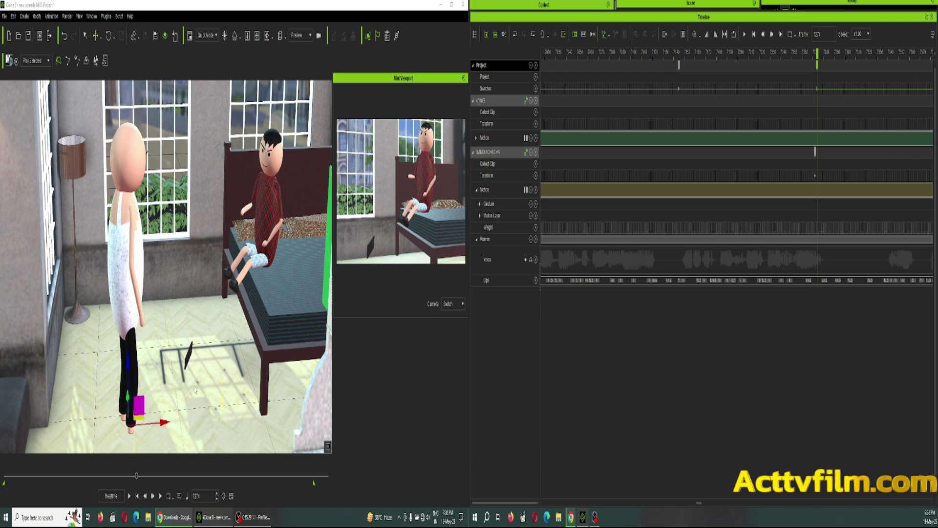
{"action": "left_click_drag", "start_coordinate": [140, 417], "coordinate": [173, 397]}
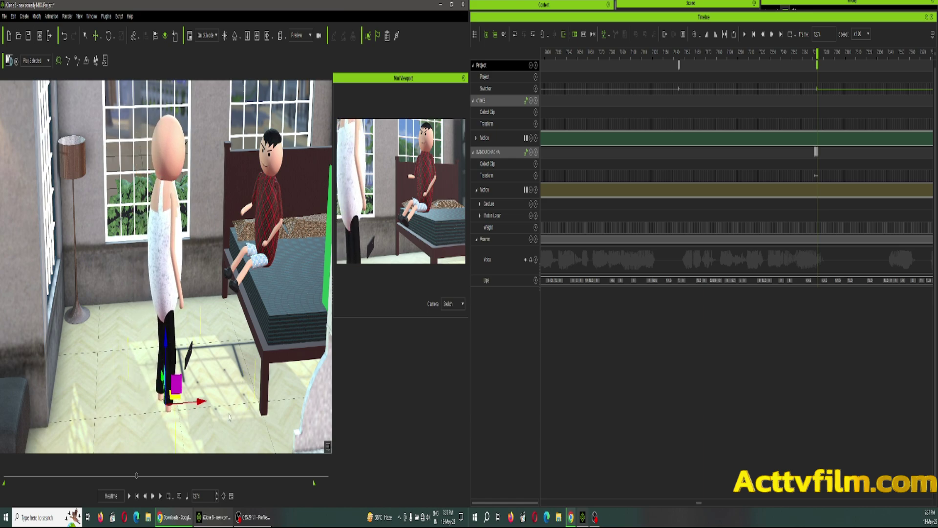
Play the scene onward through the Switch camera, then replay it from a camera switch ahead of the repositioned shot
{"action": "key", "text": "space"}
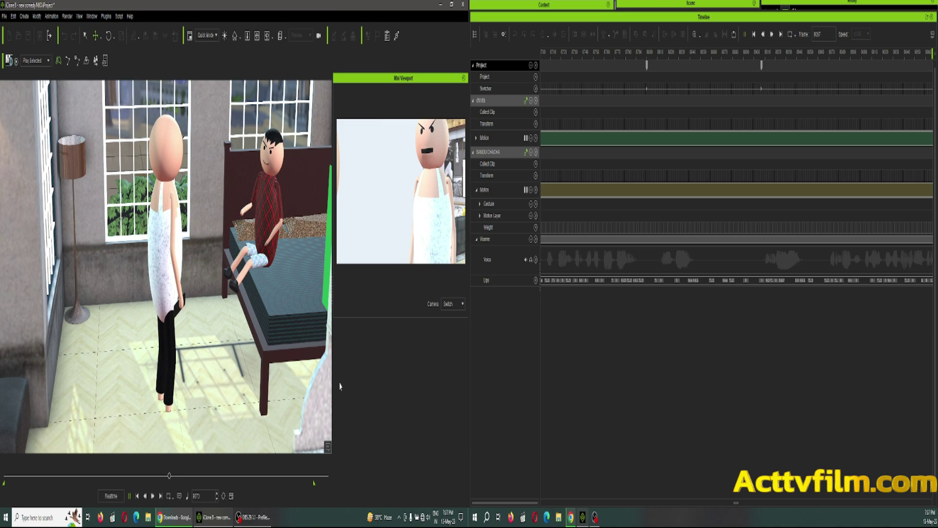
{"action": "key", "text": "space"}
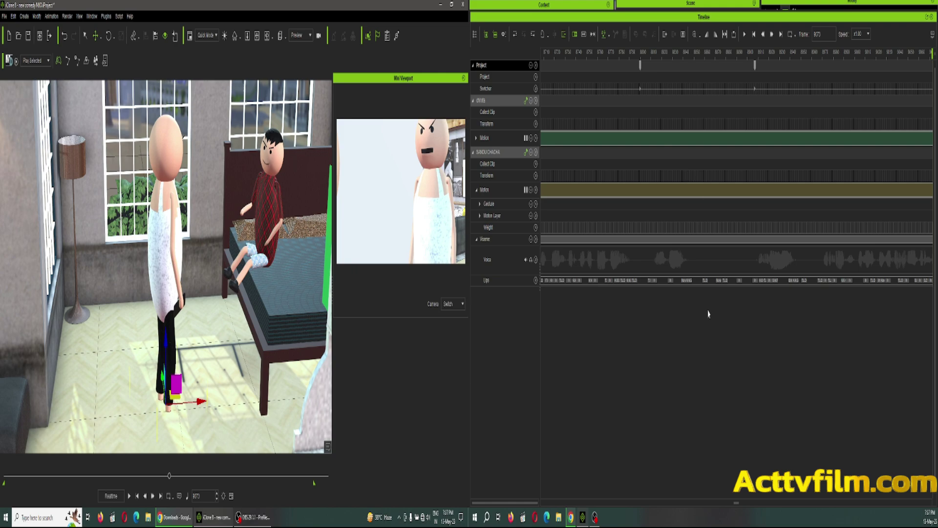
{"action": "scroll", "coordinate": [695, 243], "scroll_direction": "down", "scroll_amount": 5, "text": "ctrl"}
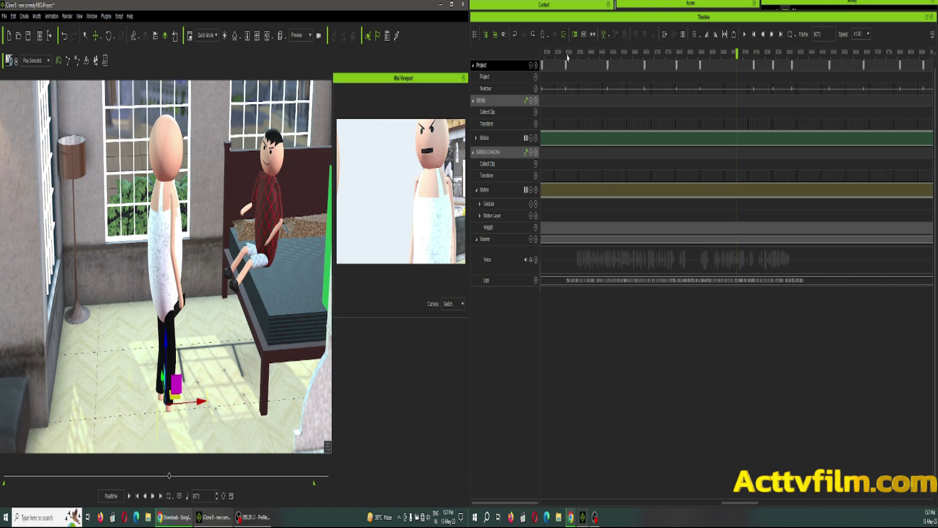
{"action": "left_click", "coordinate": [568, 57]}
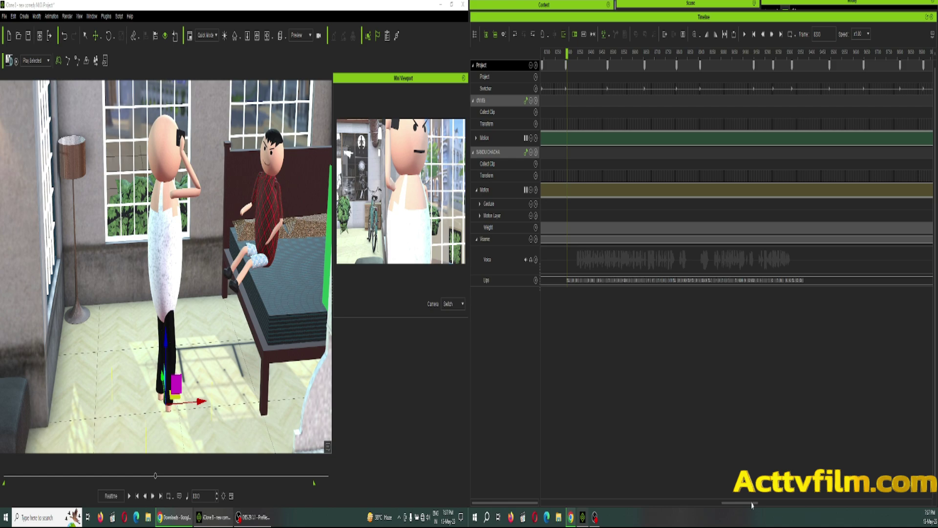
{"action": "left_click_drag", "start_coordinate": [751, 503], "coordinate": [726, 503]}
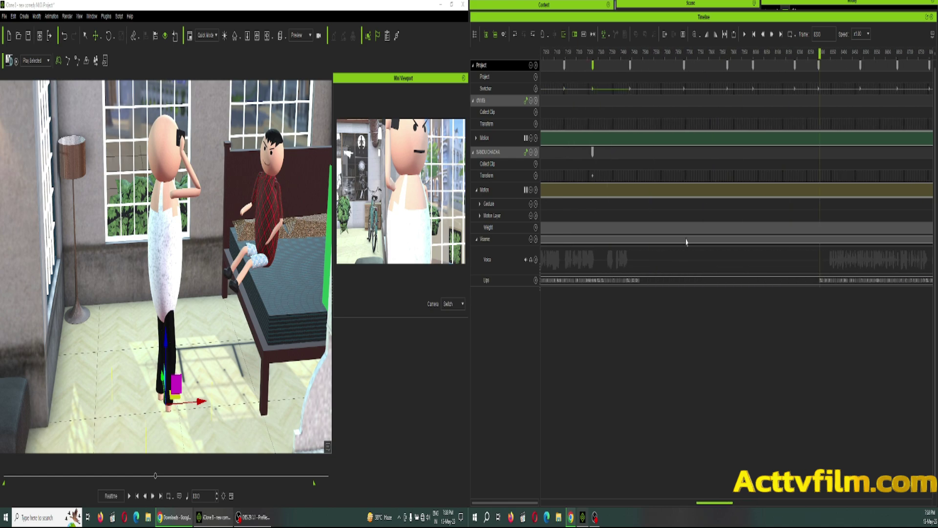
{"action": "left_click", "coordinate": [630, 58]}
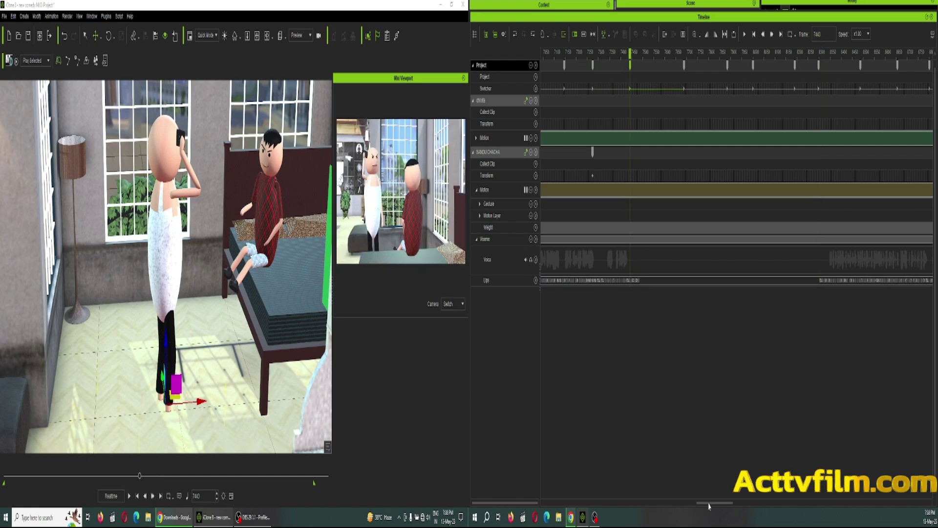
{"action": "left_click_drag", "start_coordinate": [713, 504], "coordinate": [683, 504]}
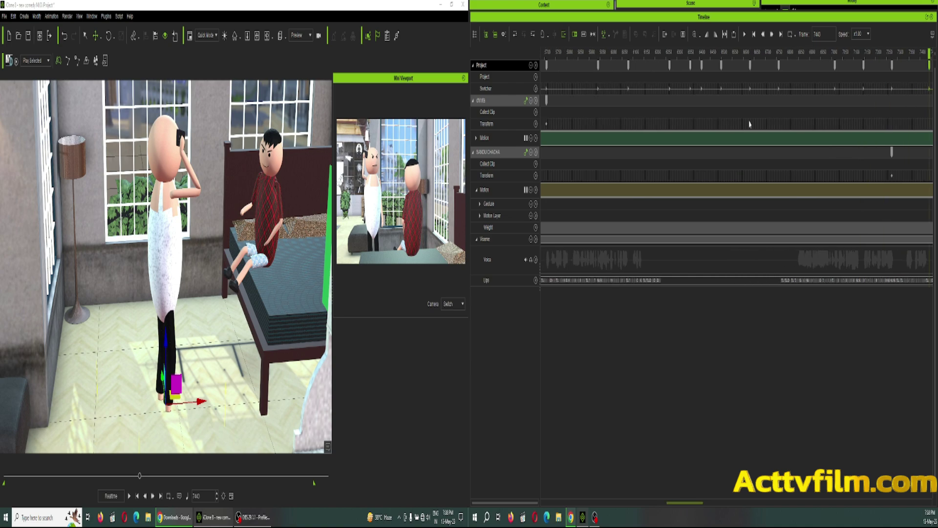
{"action": "left_click", "coordinate": [779, 66]}
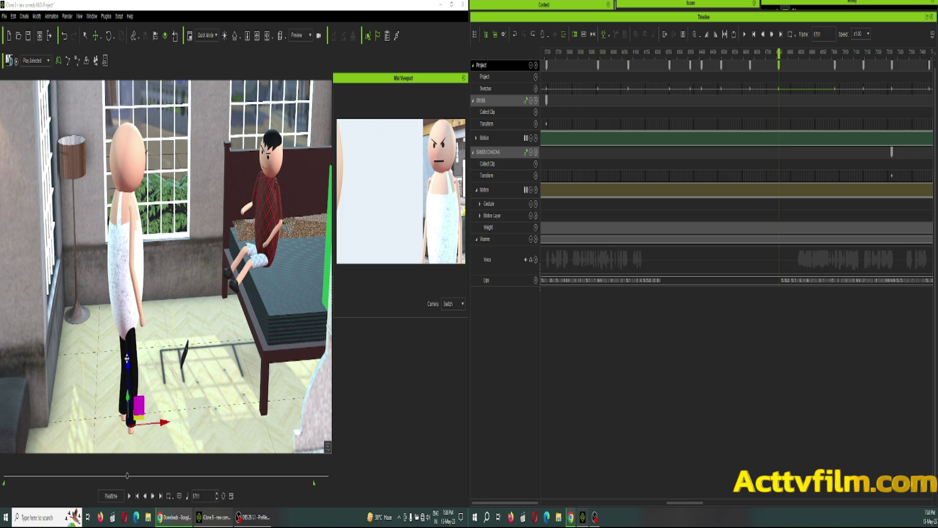
{"action": "key", "text": "space"}
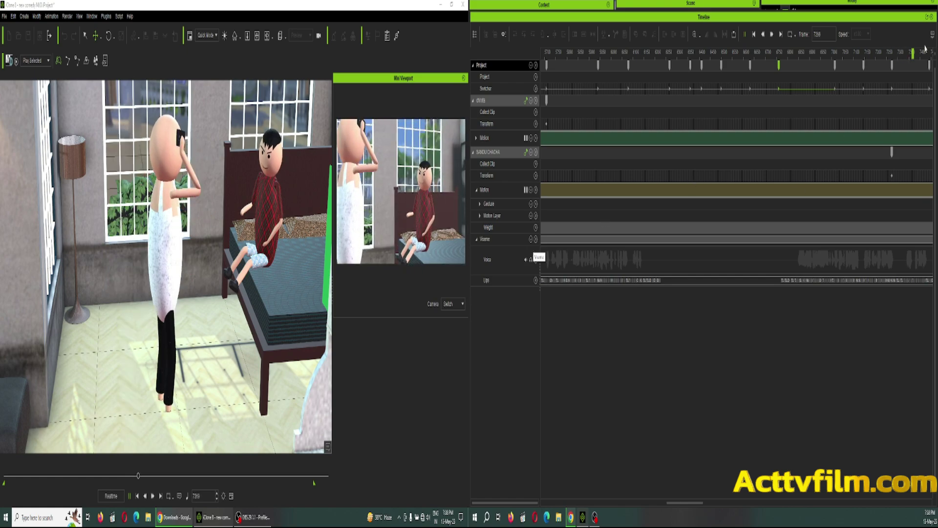
{"action": "key", "text": "space"}
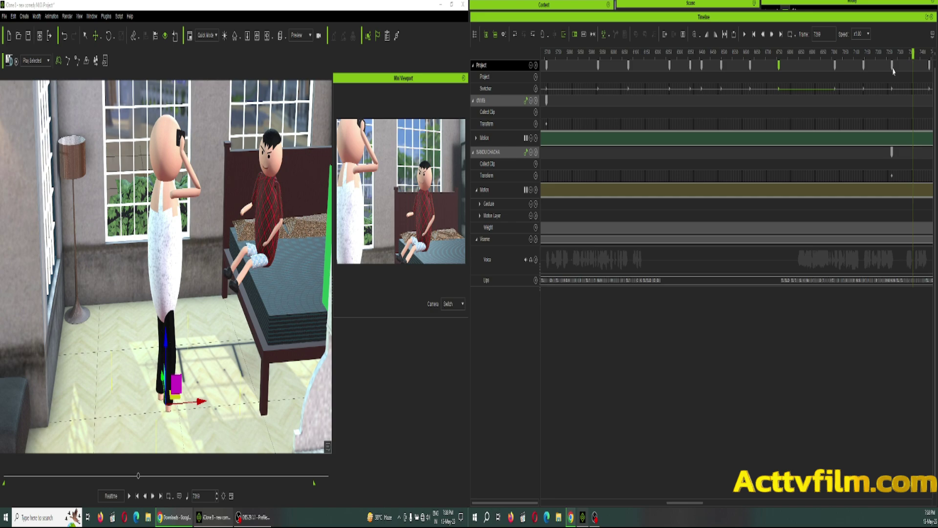
Return to the camera switch where the standing character was repositioned and lower it slightly along the Z axis
{"action": "left_click", "coordinate": [893, 67]}
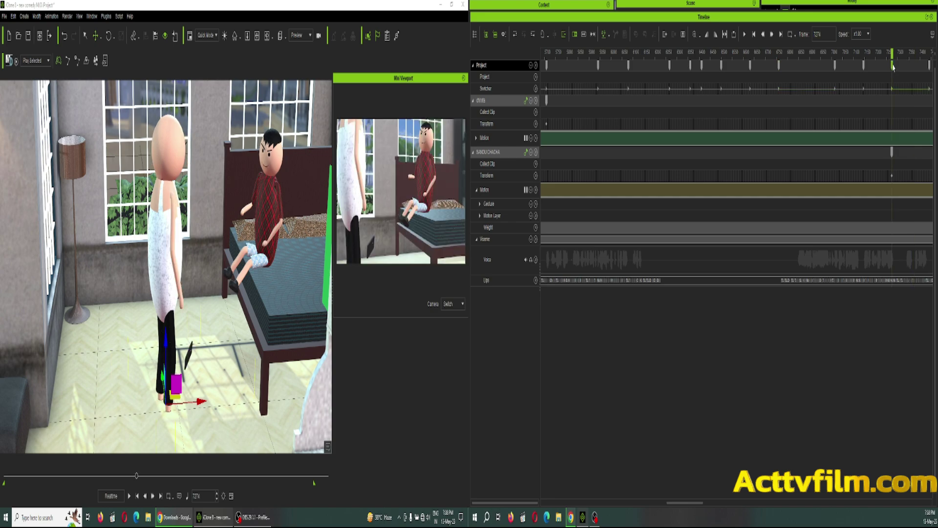
{"action": "left_click", "coordinate": [893, 155]}
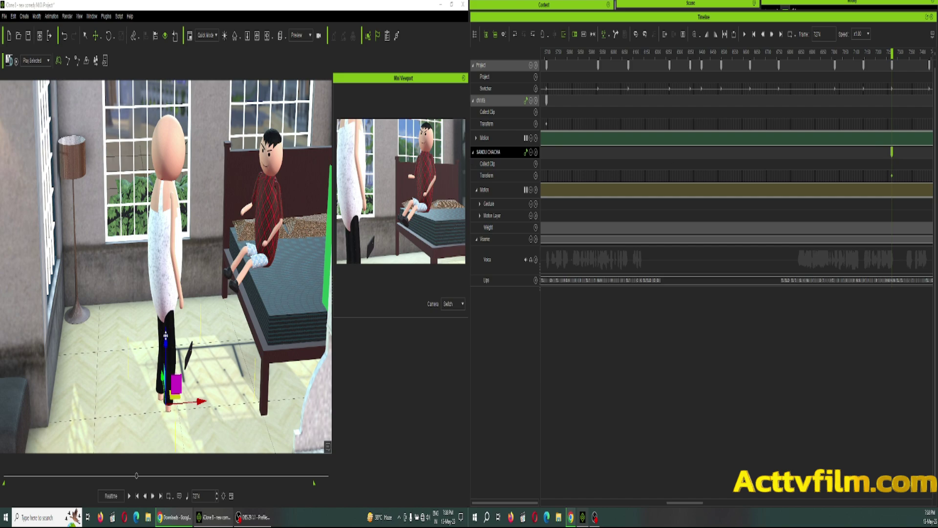
{"action": "left_click", "coordinate": [166, 336]}
{"action": "left_click_drag", "start_coordinate": [166, 335], "coordinate": [167, 345]}
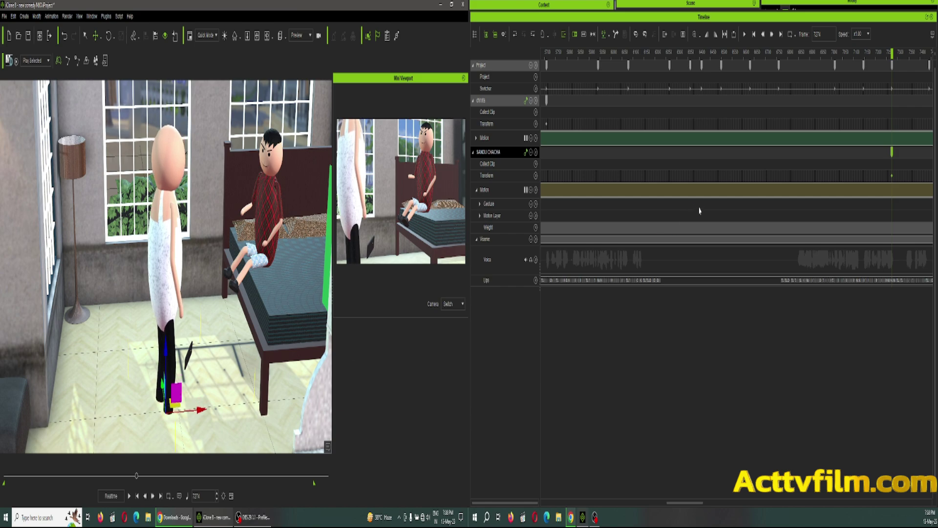
Play the scene onward to the close-up blocked by the standing character and check the camera switch preceding it
{"action": "key", "text": "space"}
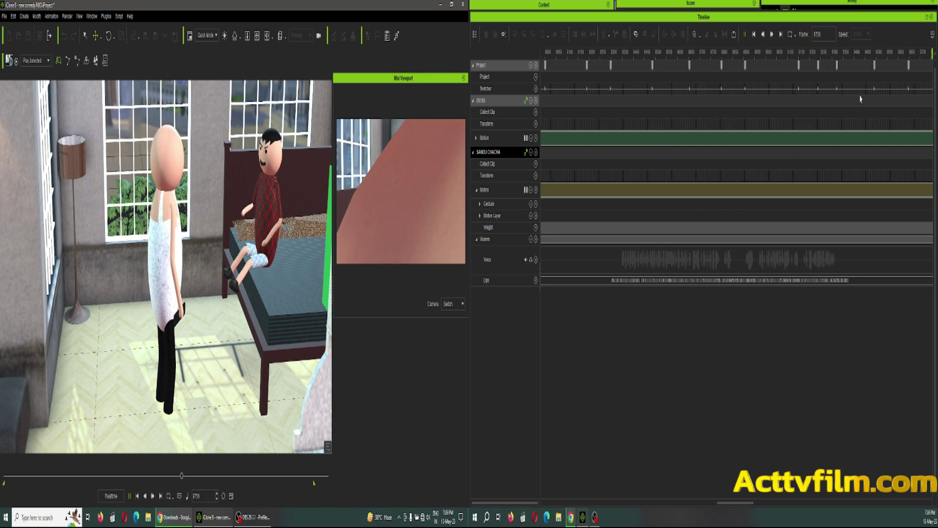
{"action": "key", "text": "space"}
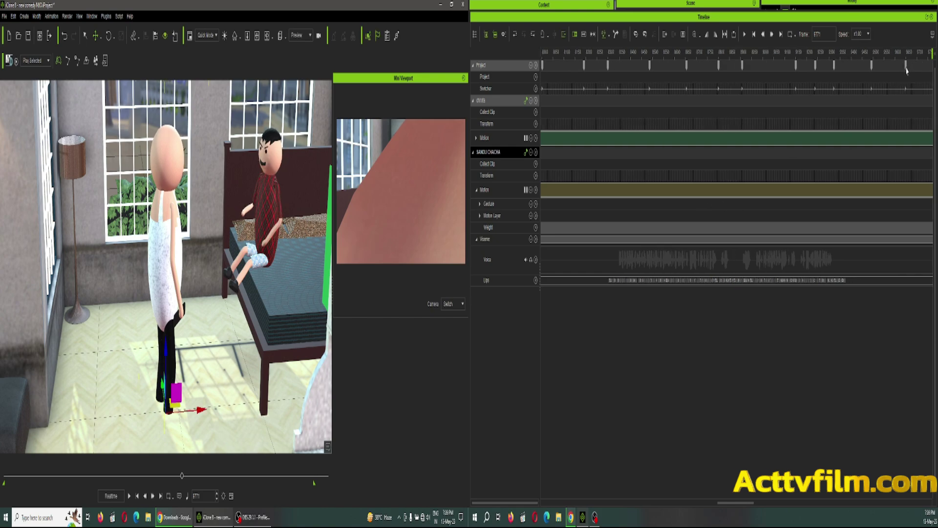
{"action": "left_click", "coordinate": [906, 71]}
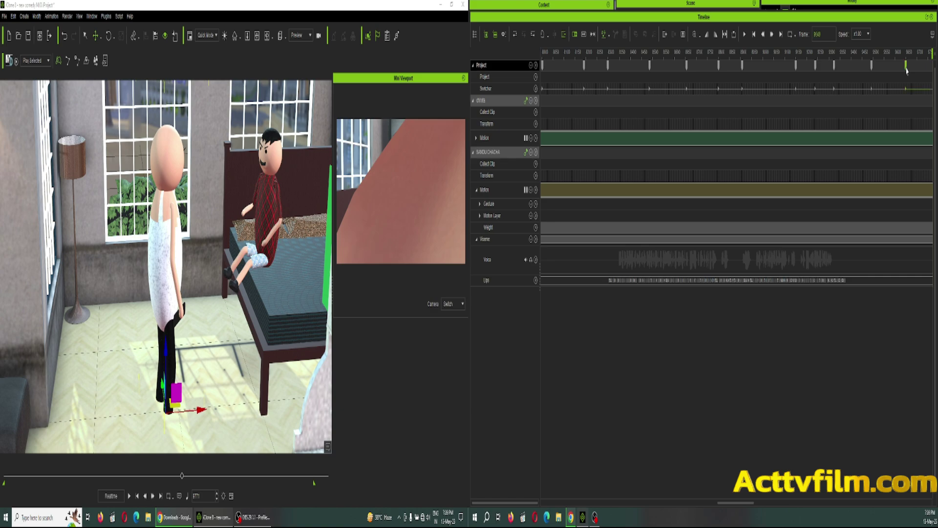
{"action": "left_click", "coordinate": [872, 69]}
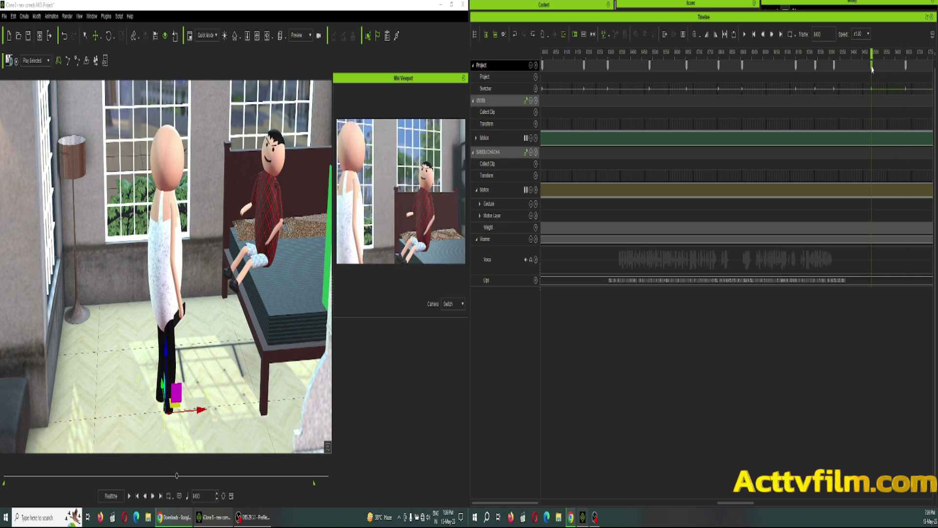
Key the standing character's Transform just before the blocked close-up's camera switch, and at the switch move it aside to clear the view of the seated character
{"action": "left_click", "coordinate": [906, 69]}
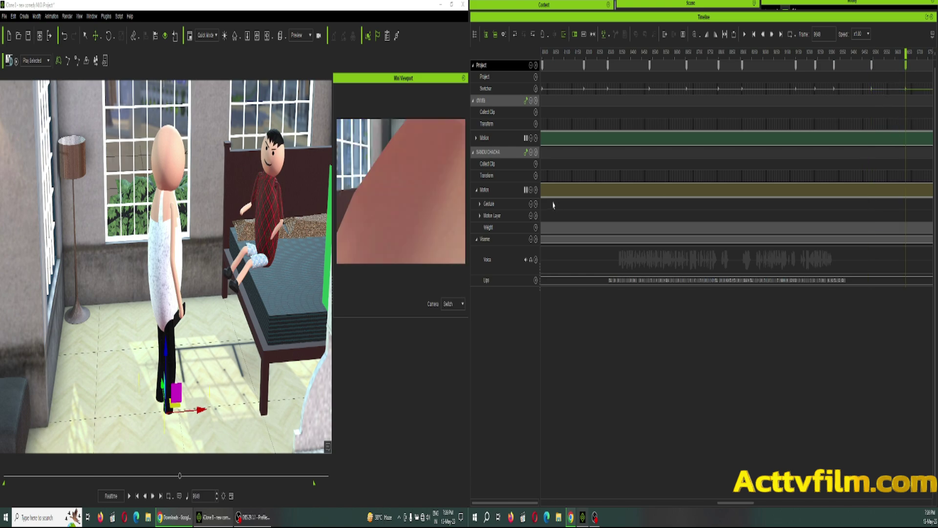
{"action": "left_click", "coordinate": [511, 154]}
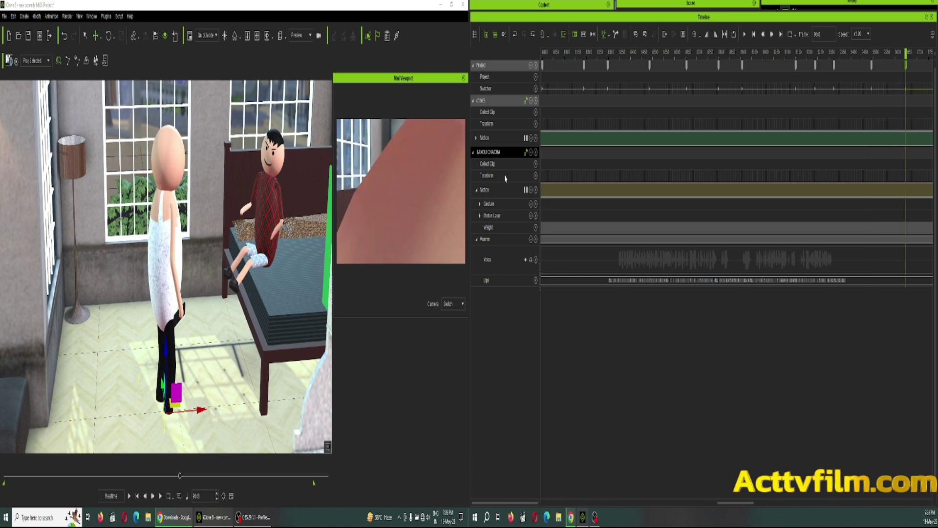
{"action": "left_click", "coordinate": [506, 176]}
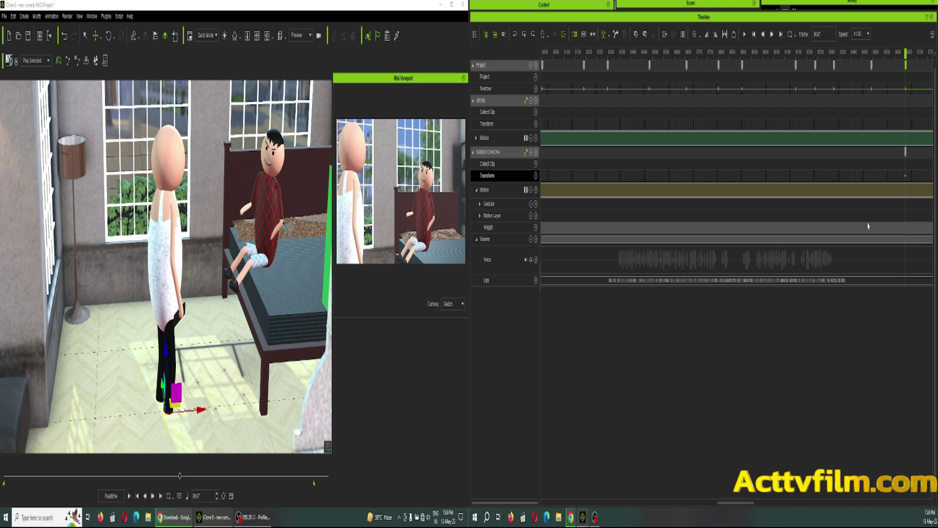
{"action": "key", "text": "Right"}
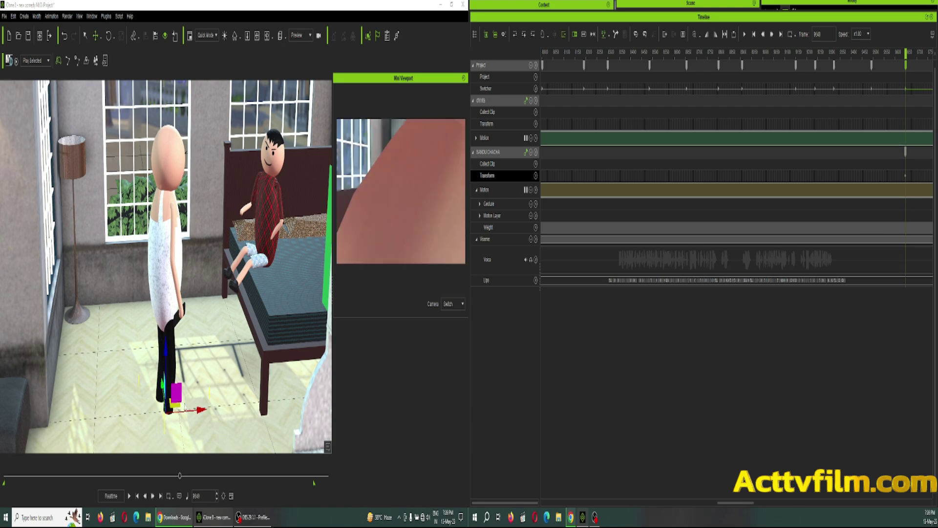
{"action": "left_click_drag", "start_coordinate": [185, 408], "coordinate": [191, 415]}
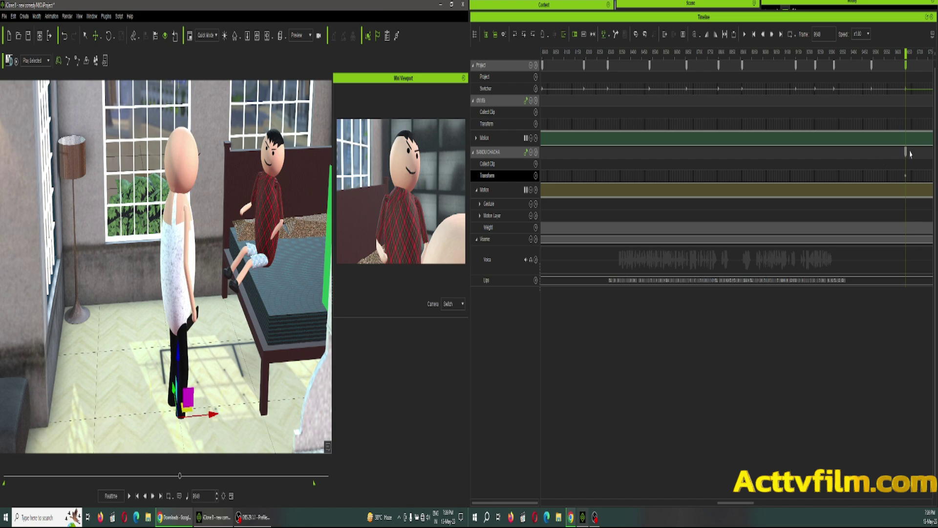
Play back the cleared close-up and the following shots through the Switch camera
{"action": "key", "text": "space"}
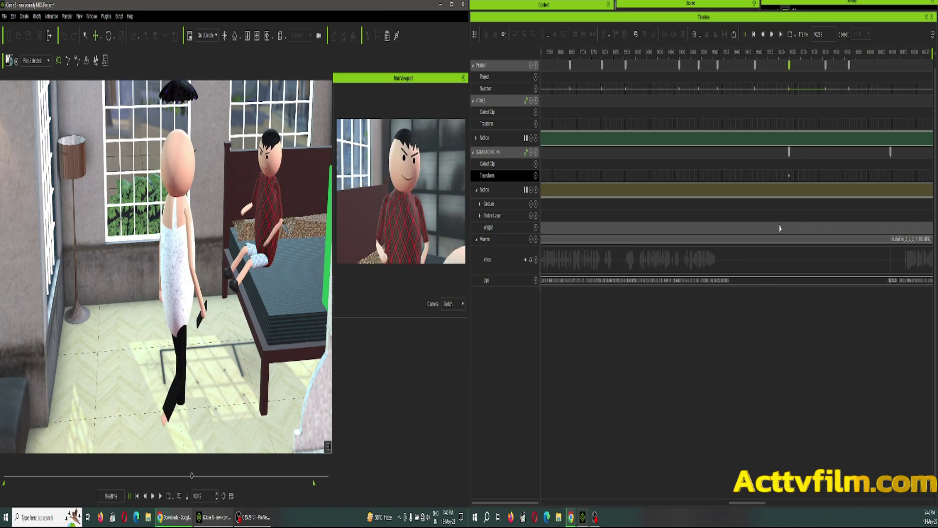
{"action": "left_click", "coordinate": [254, 517]}
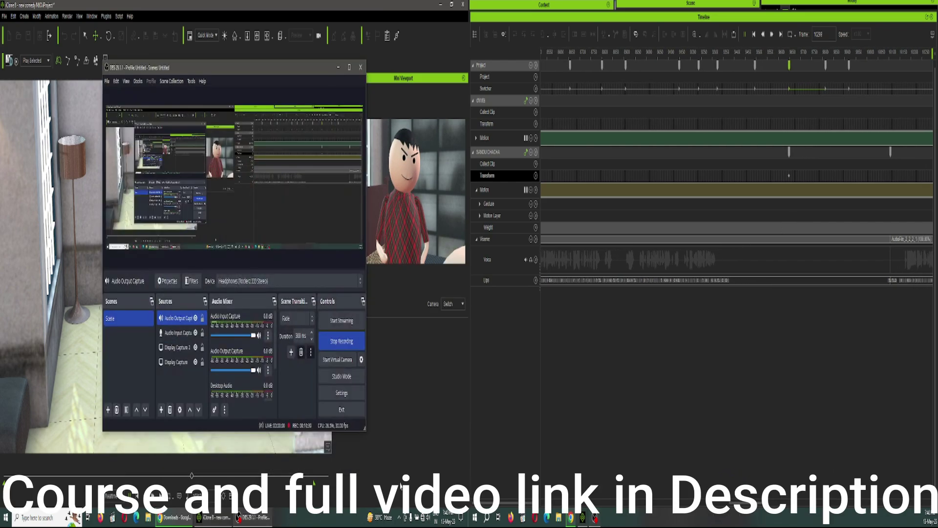